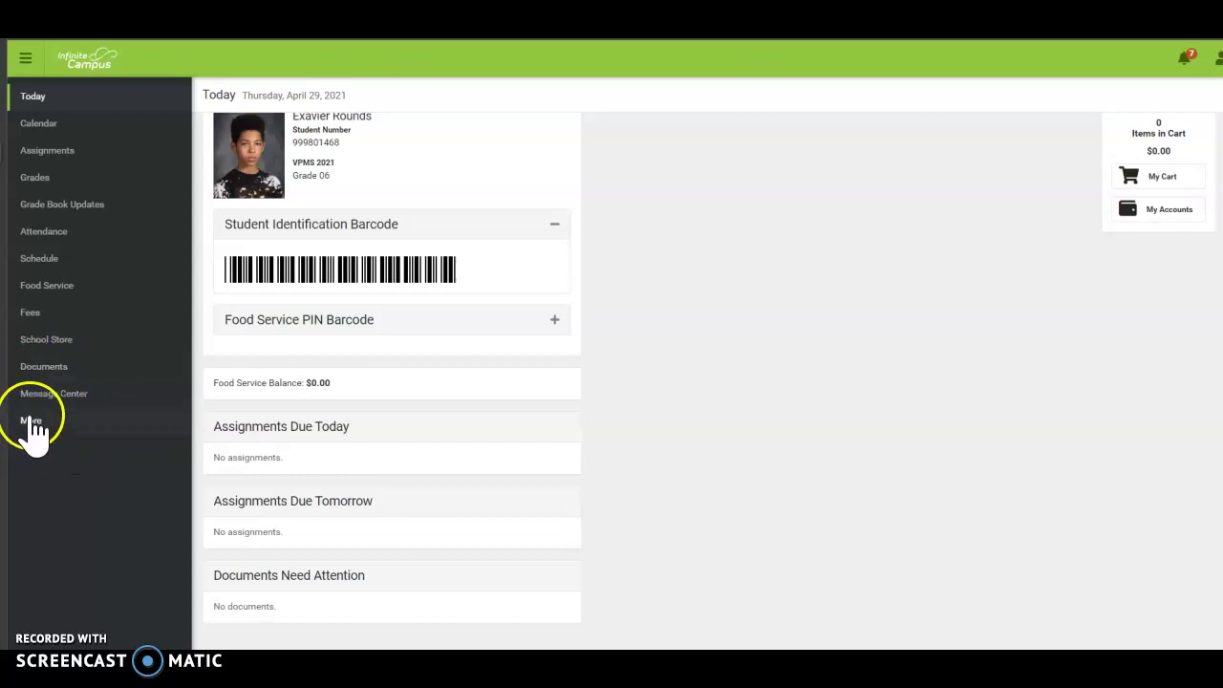
- Open the course registration for the VPMS 2122 enrollment
click(32, 421)
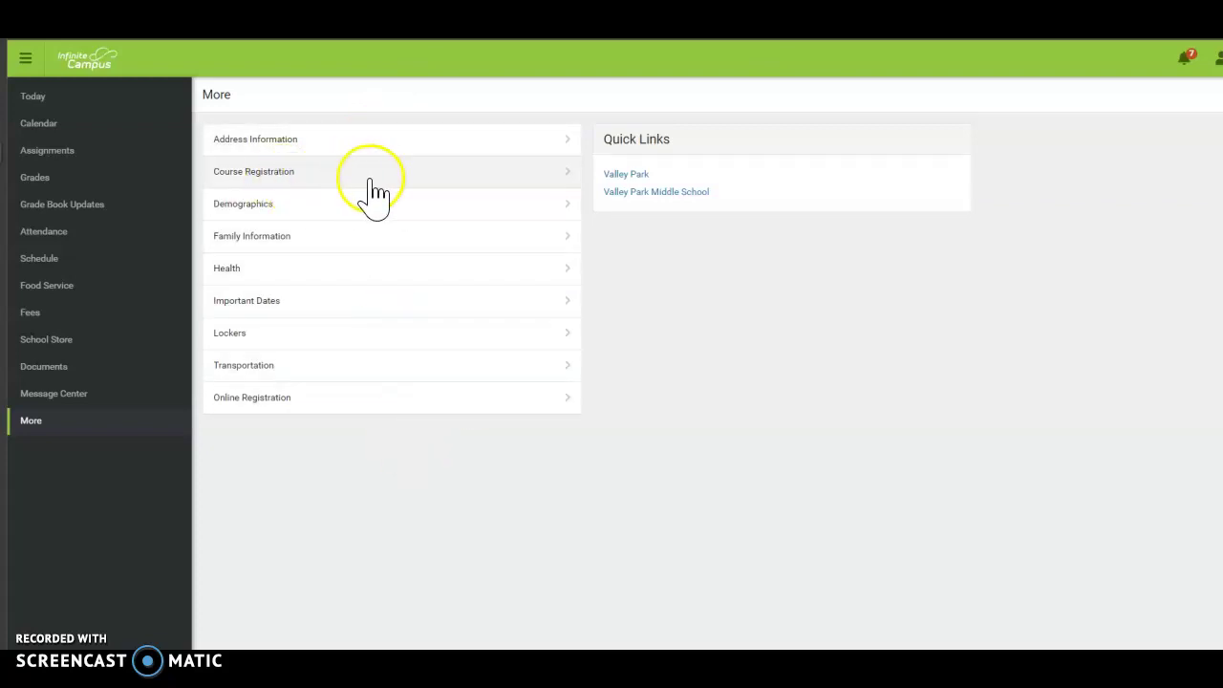
click(563, 174)
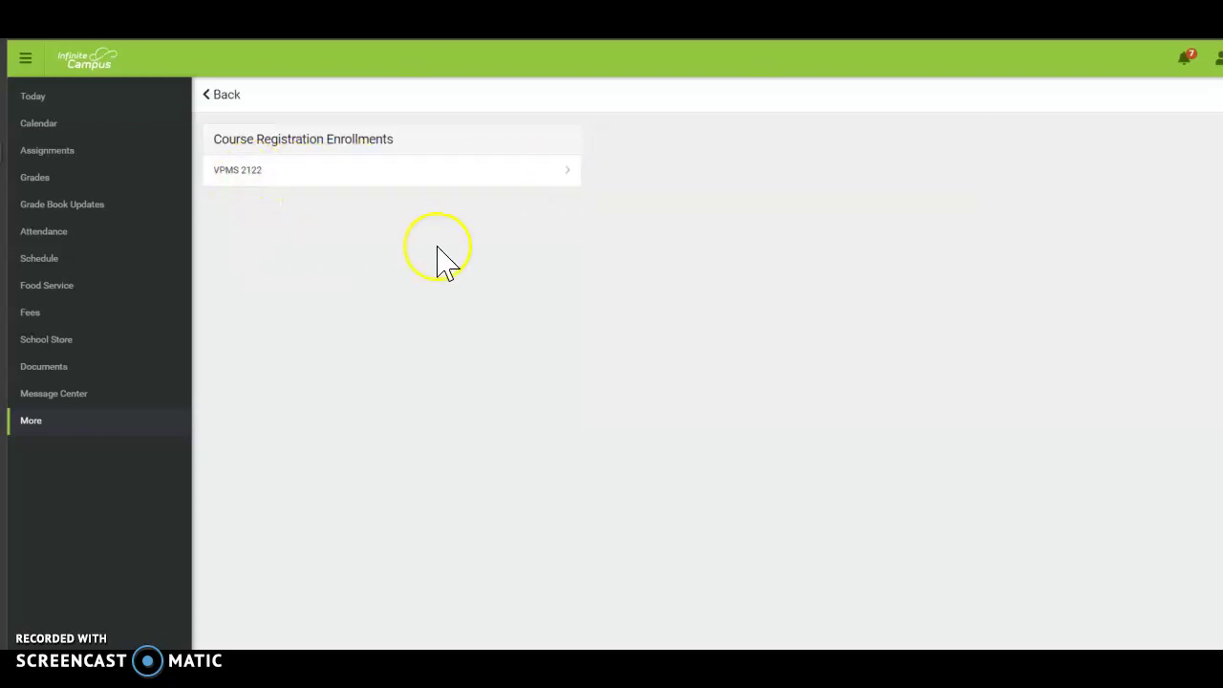
click(295, 174)
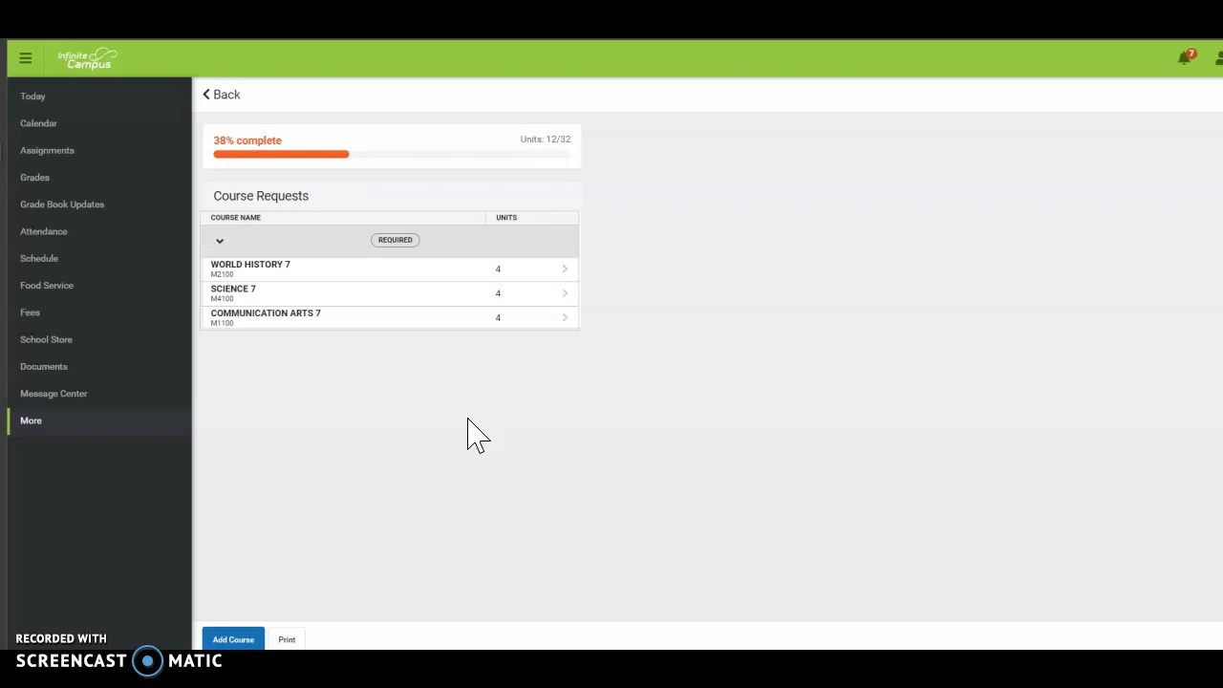
- View the details of the required World History 7 course and return to the course requests
click(567, 270)
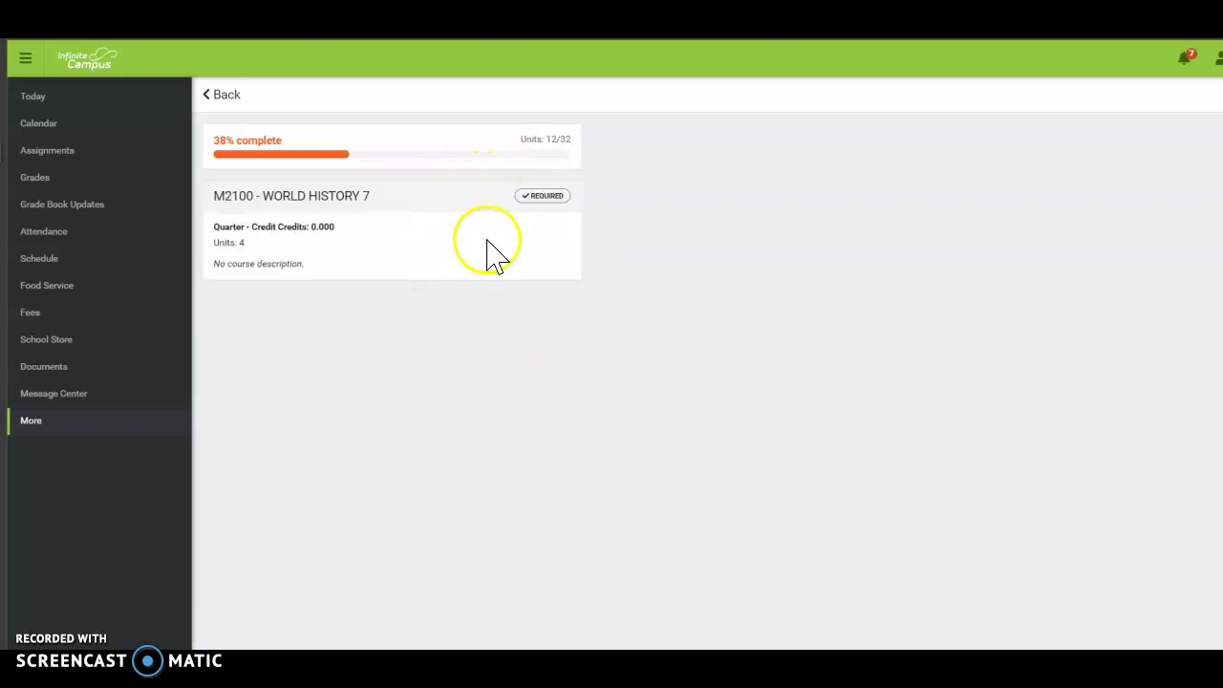
click(227, 96)
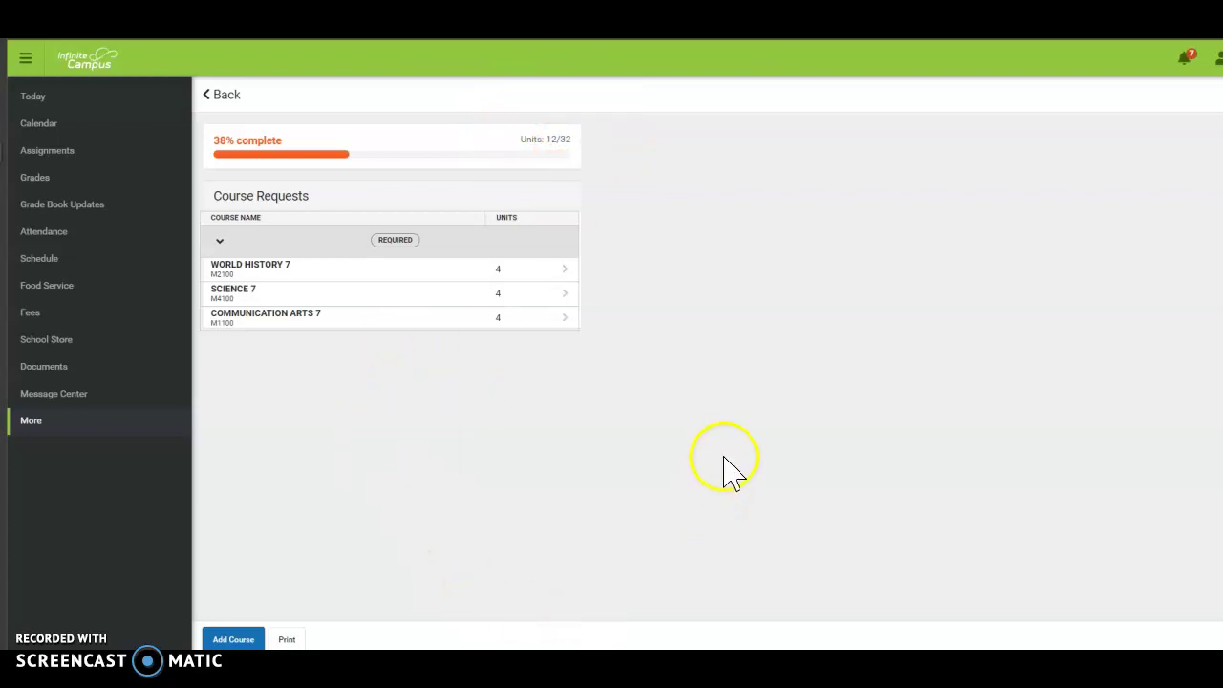
- Open the list of courses available to add and read the Industrial Technology 7-8 description
click(234, 640)
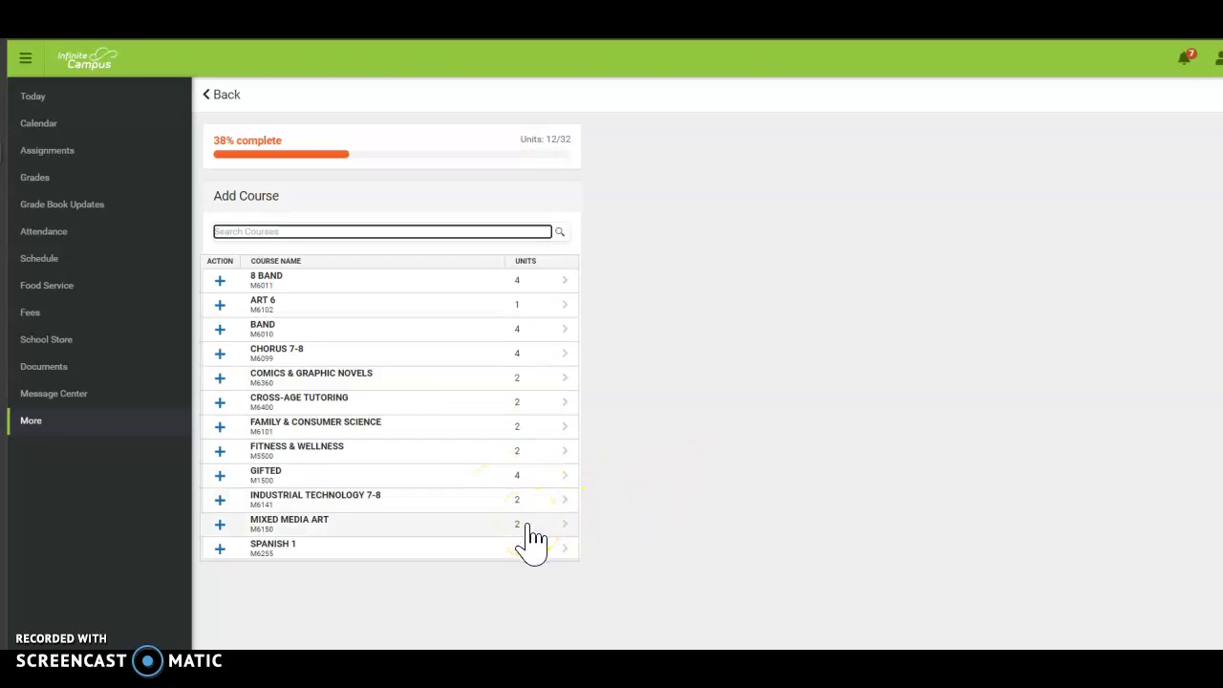
click(609, 518)
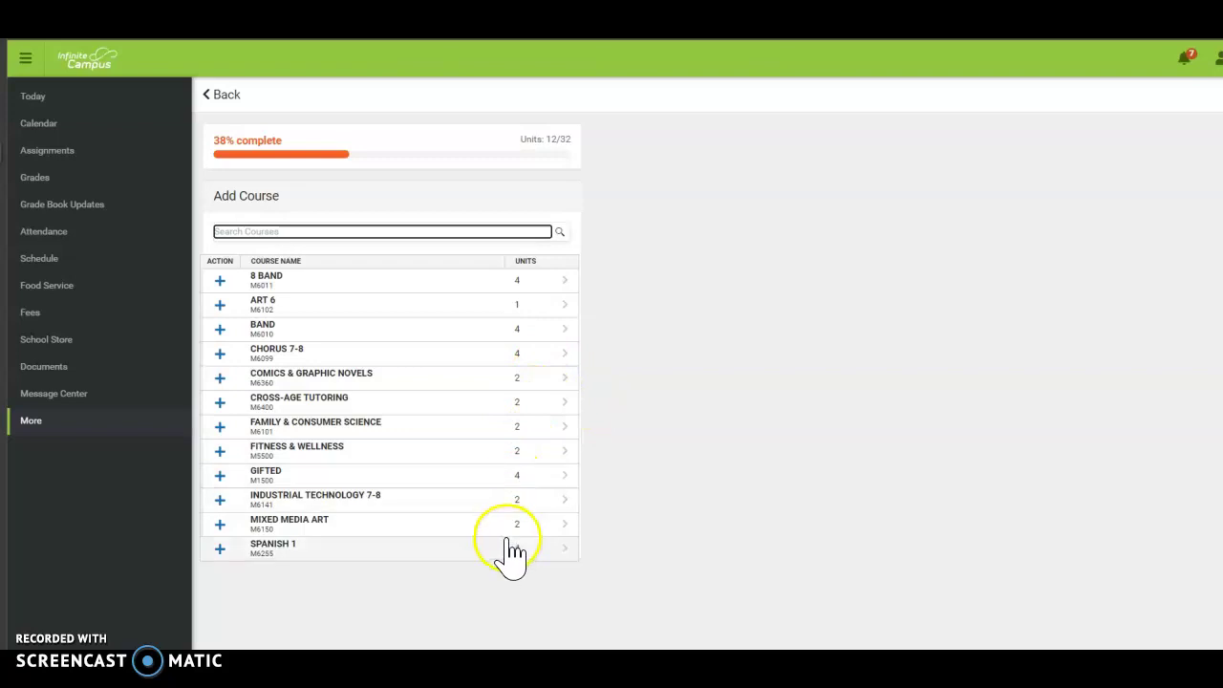
click(562, 500)
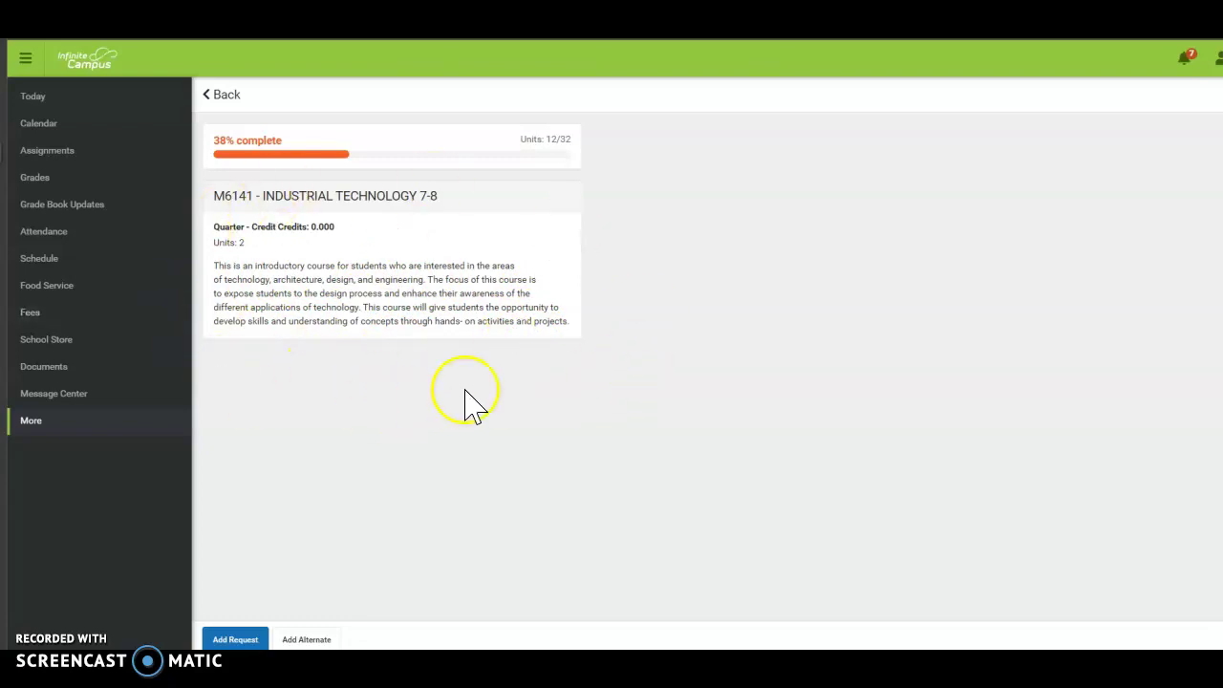
click(225, 96)
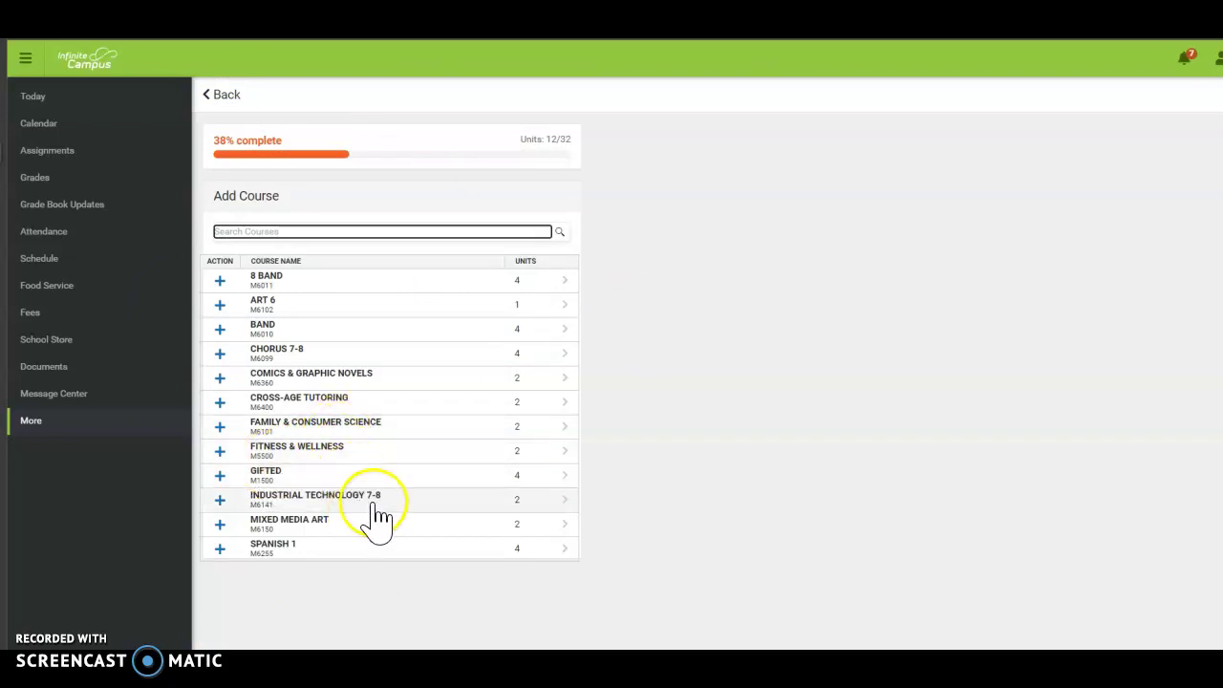
- Check the ways to add Industrial Technology 7-8 without adding it, and reread its course details
click(221, 501)
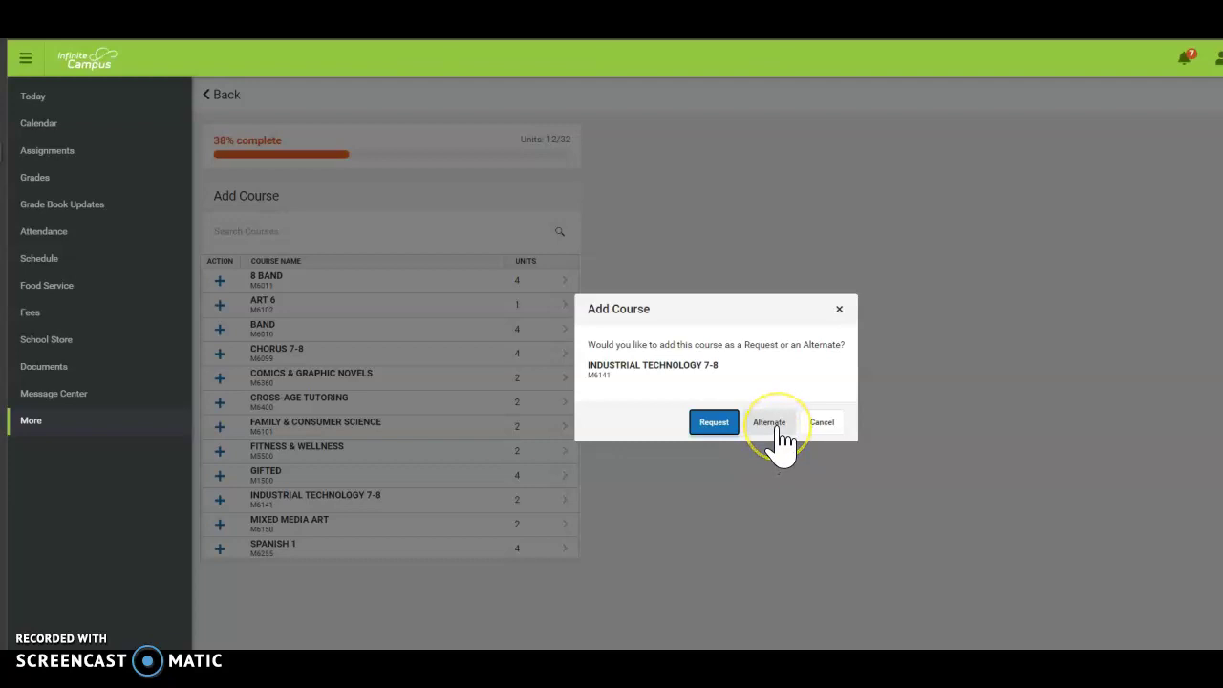
click(824, 422)
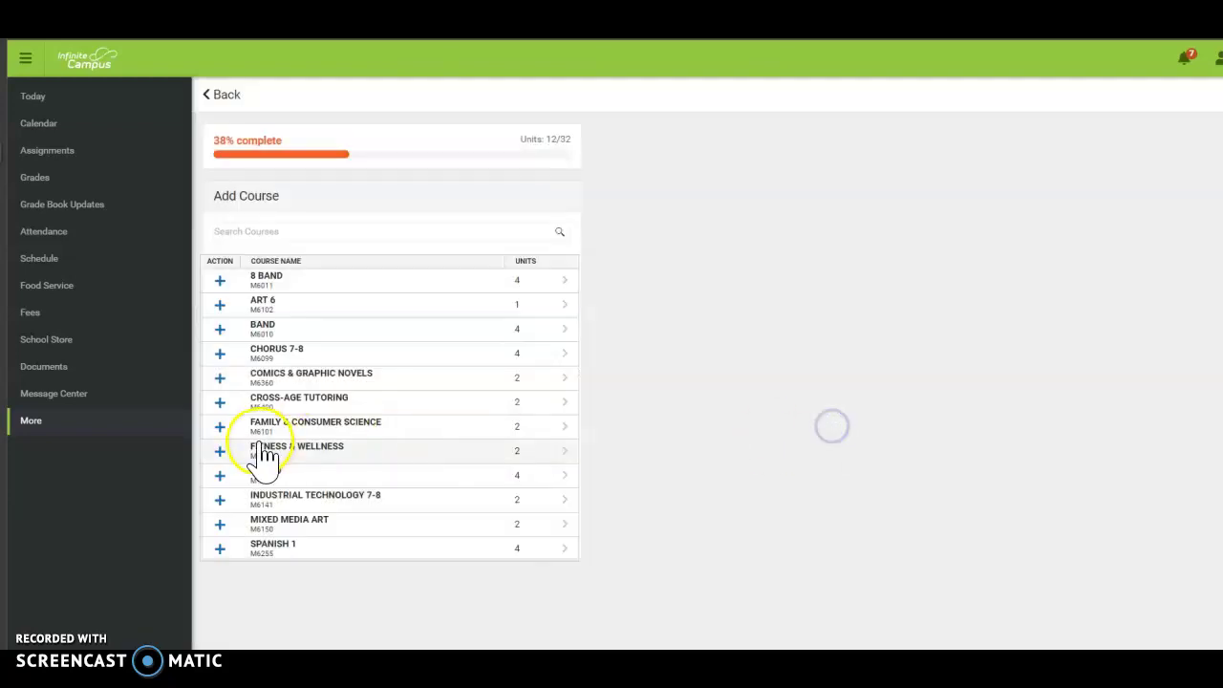
click(558, 500)
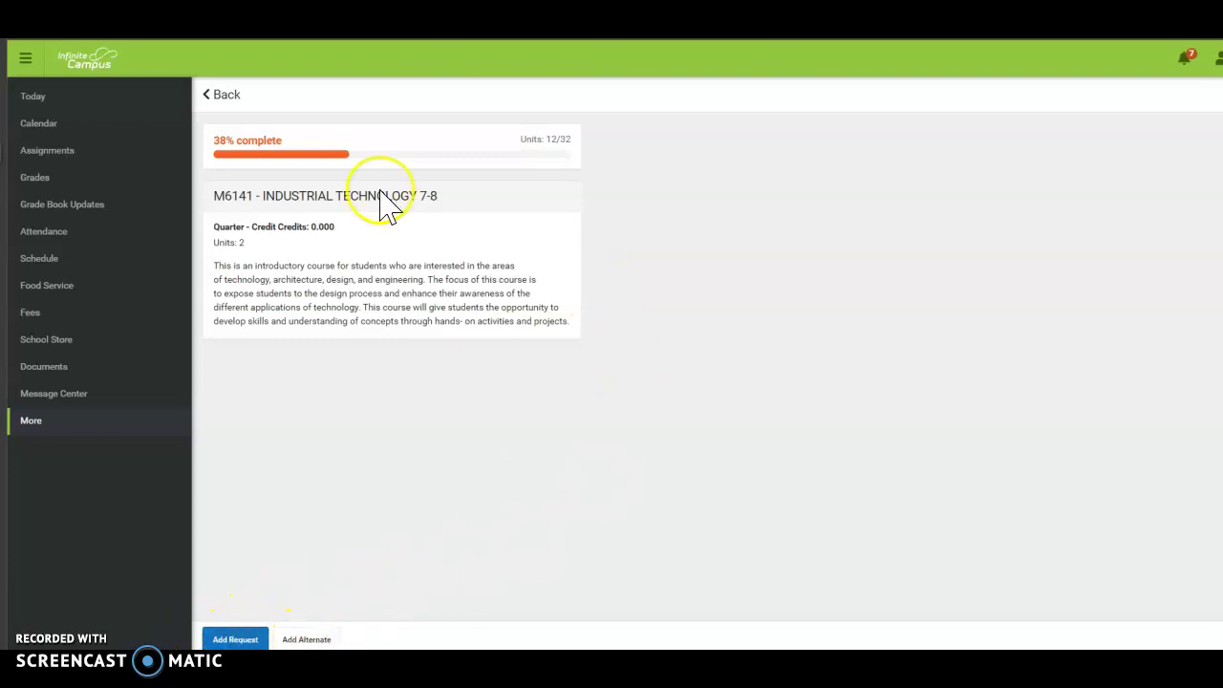
click(223, 95)
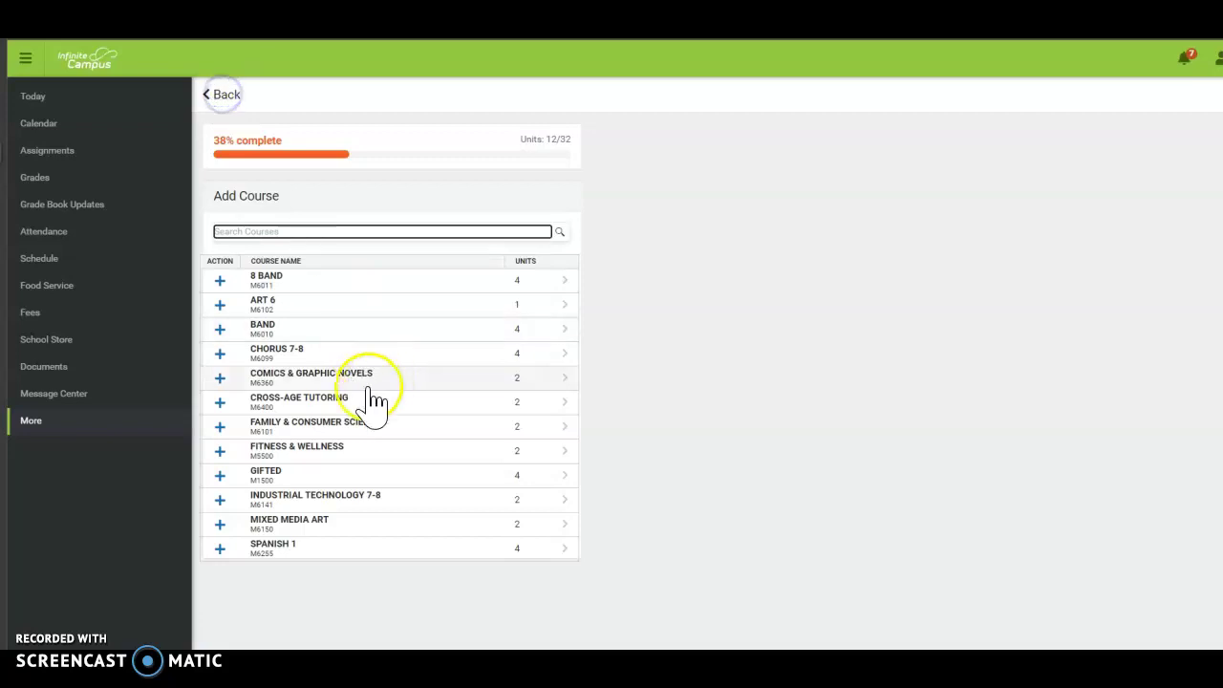
- Add Industrial Technology 7-8 and Family & Consumer Science as course requests
click(219, 500)
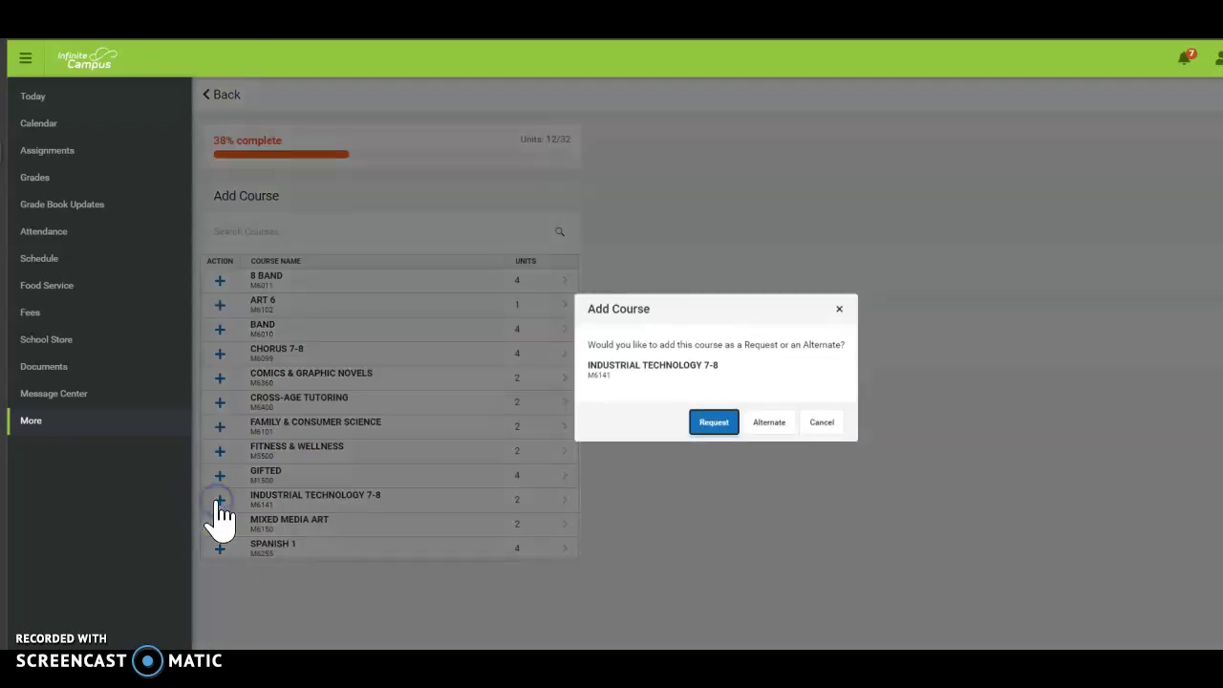
click(708, 424)
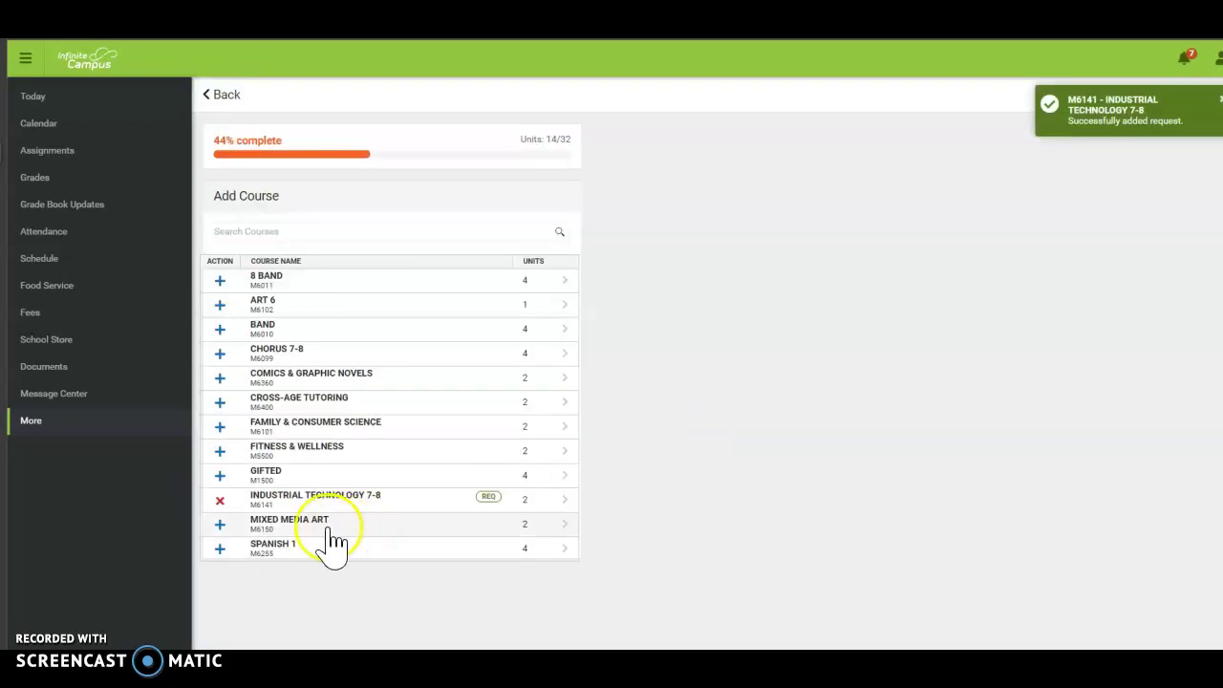
click(220, 427)
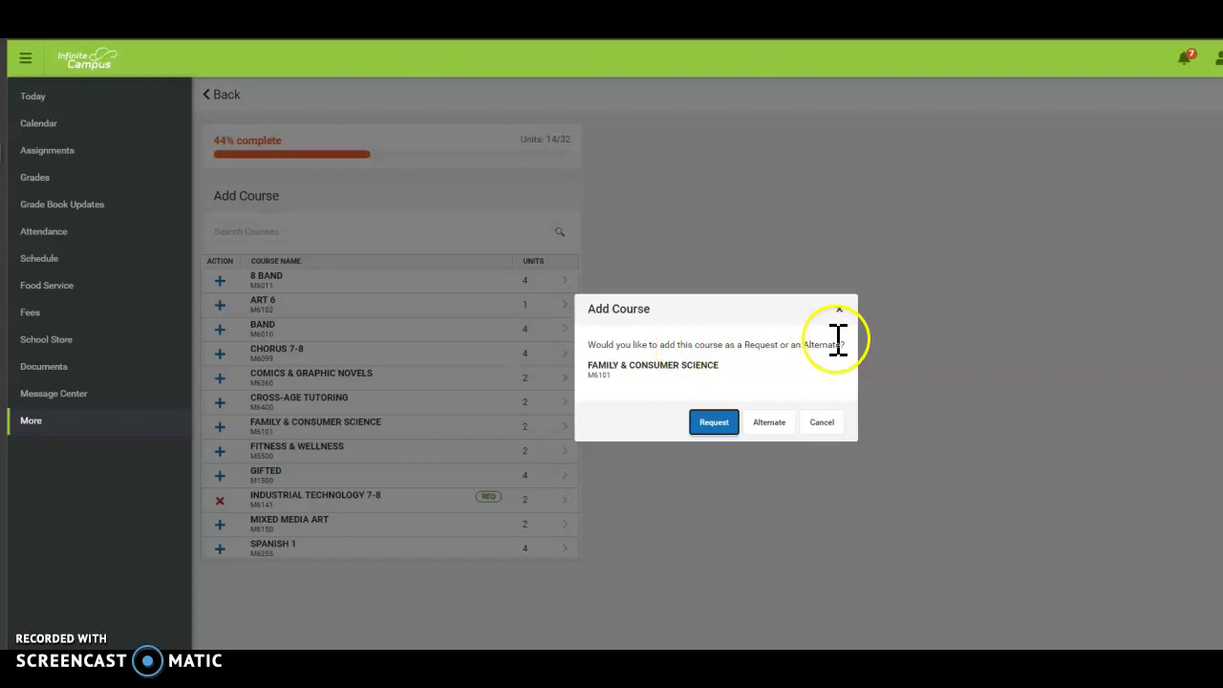
click(702, 424)
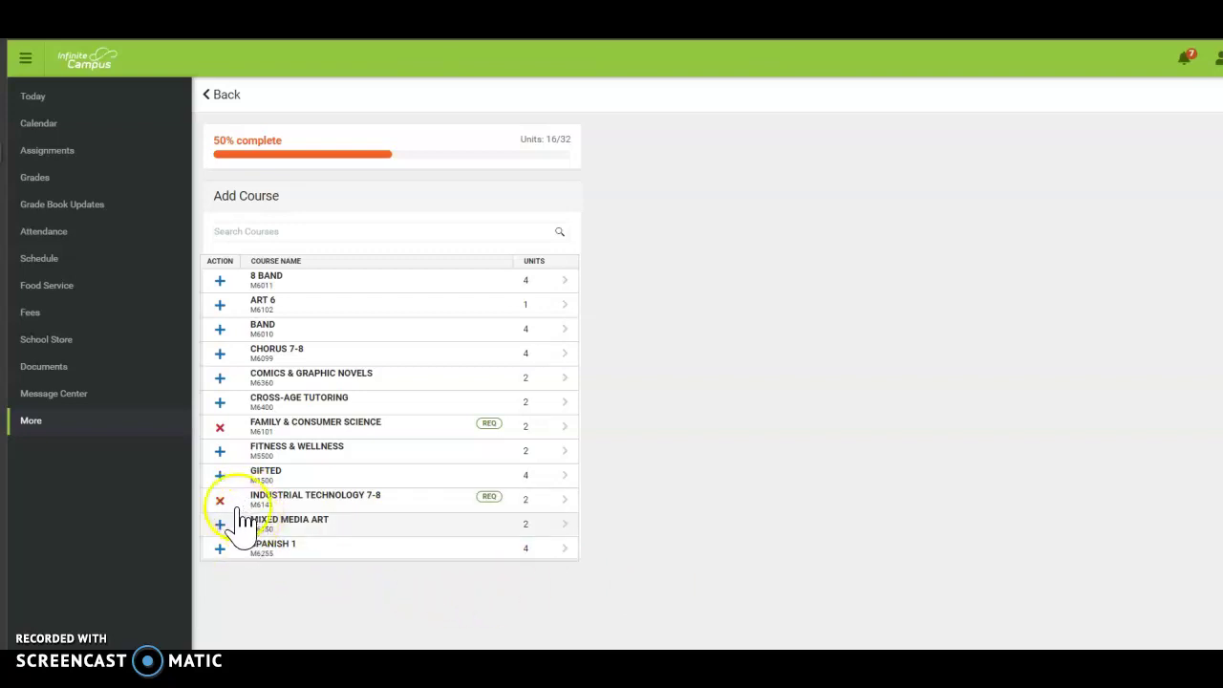
- Add Comics & Graphic Novels as an alternate and return to the course requests overview
click(219, 379)
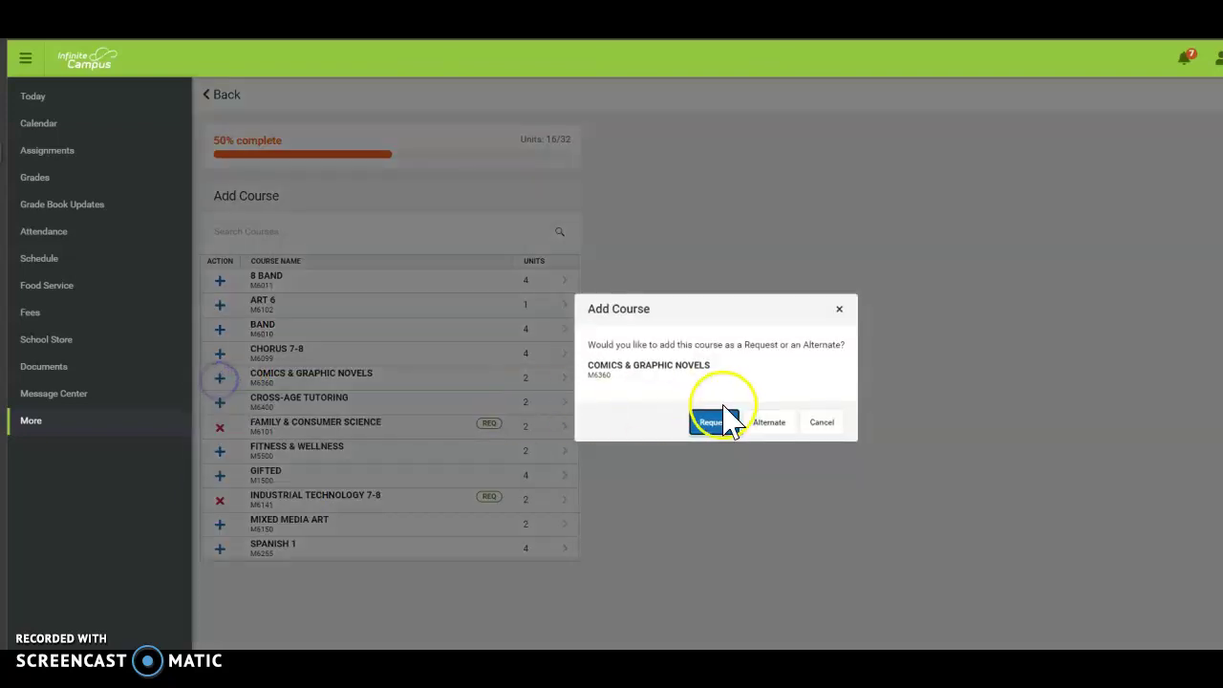
click(770, 424)
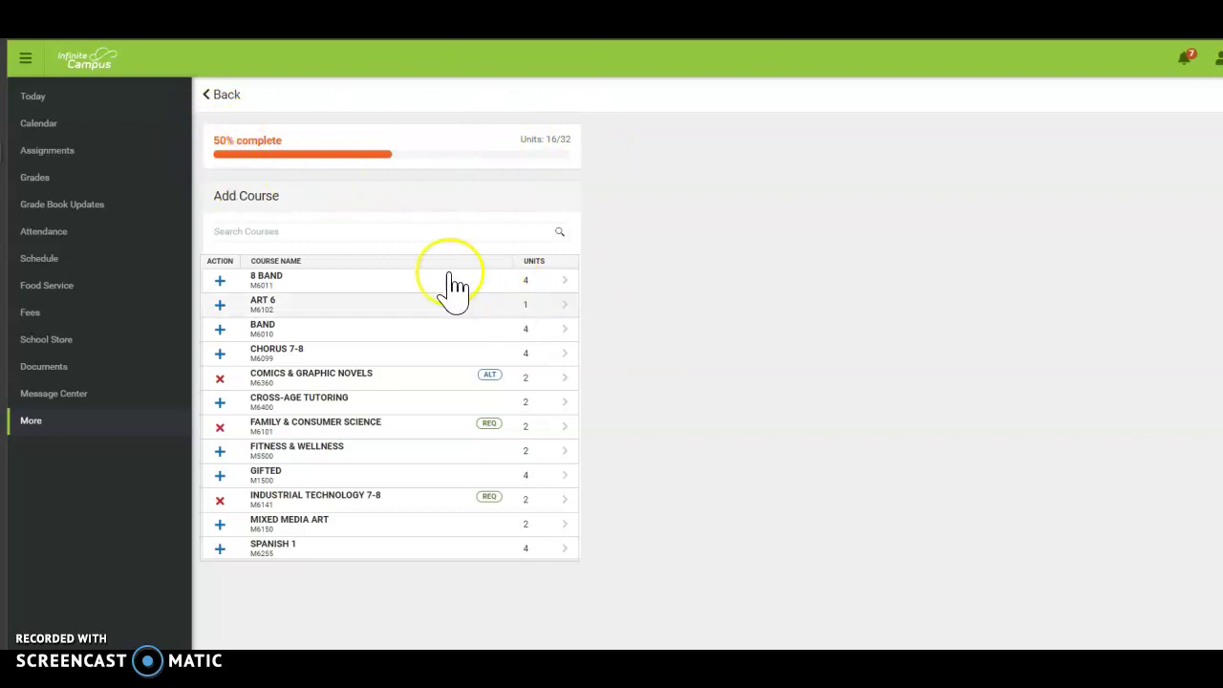
click(222, 95)
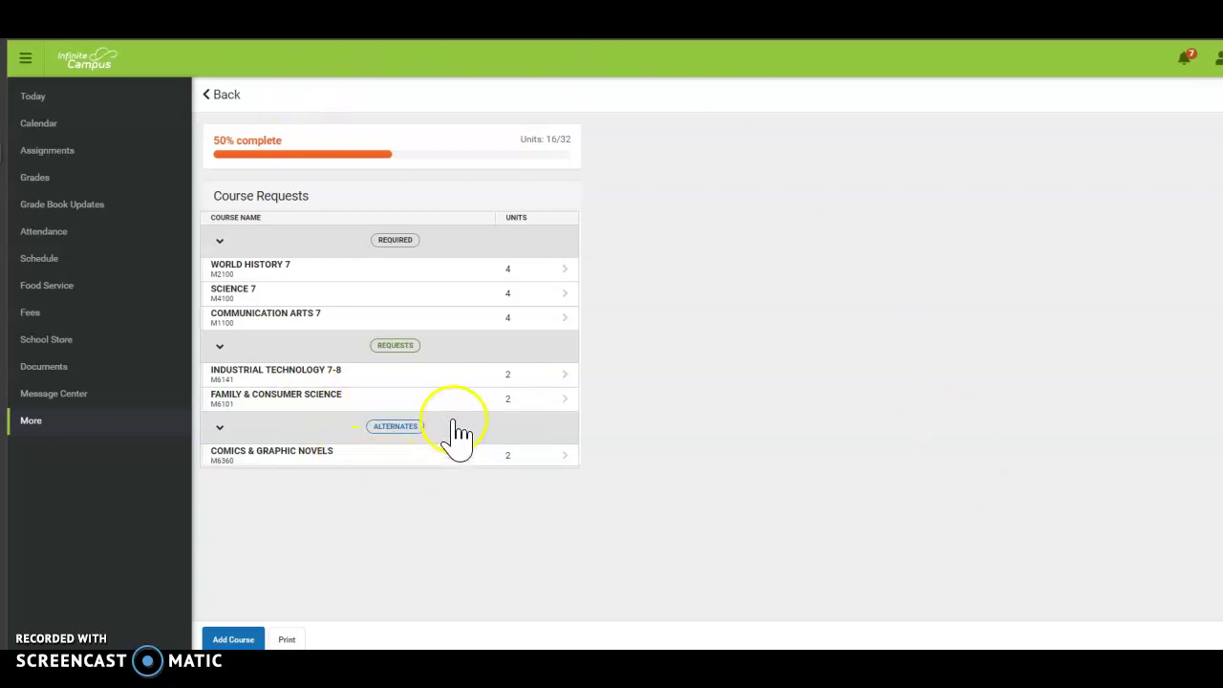
- Remove the Comics & Graphic Novels alternate and the Family & Consumer Science and Industrial Technology 7-8 requests from the list of available courses
click(239, 638)
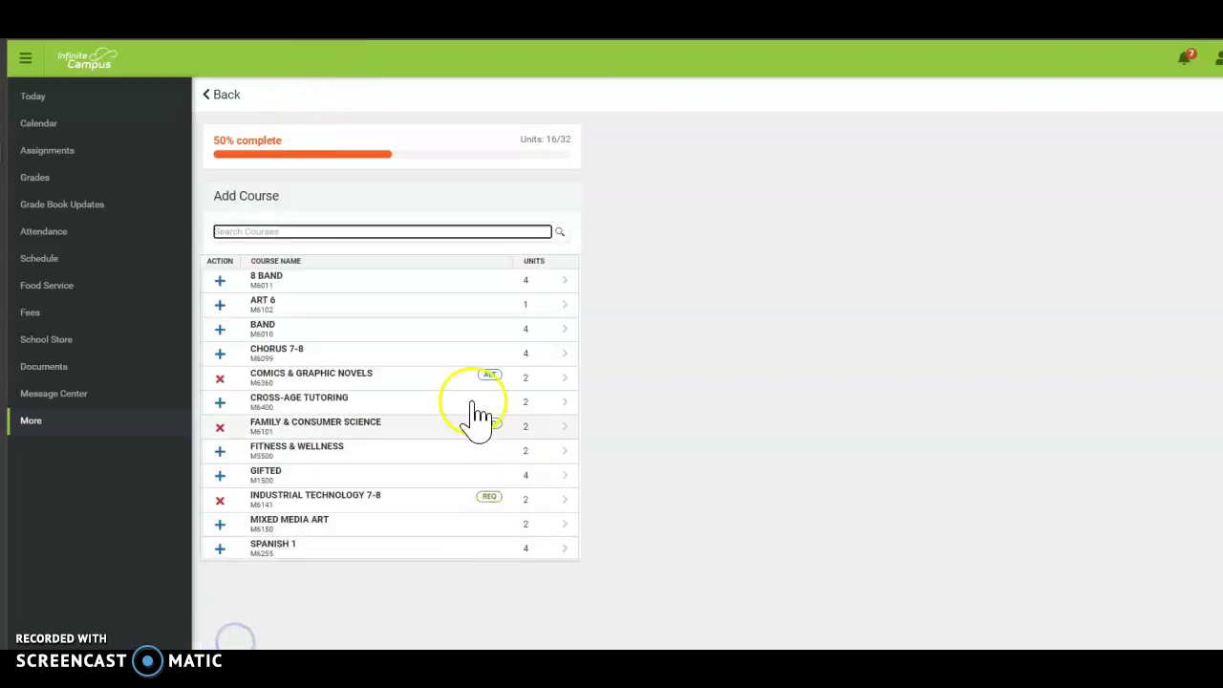
click(221, 379)
click(733, 421)
click(219, 427)
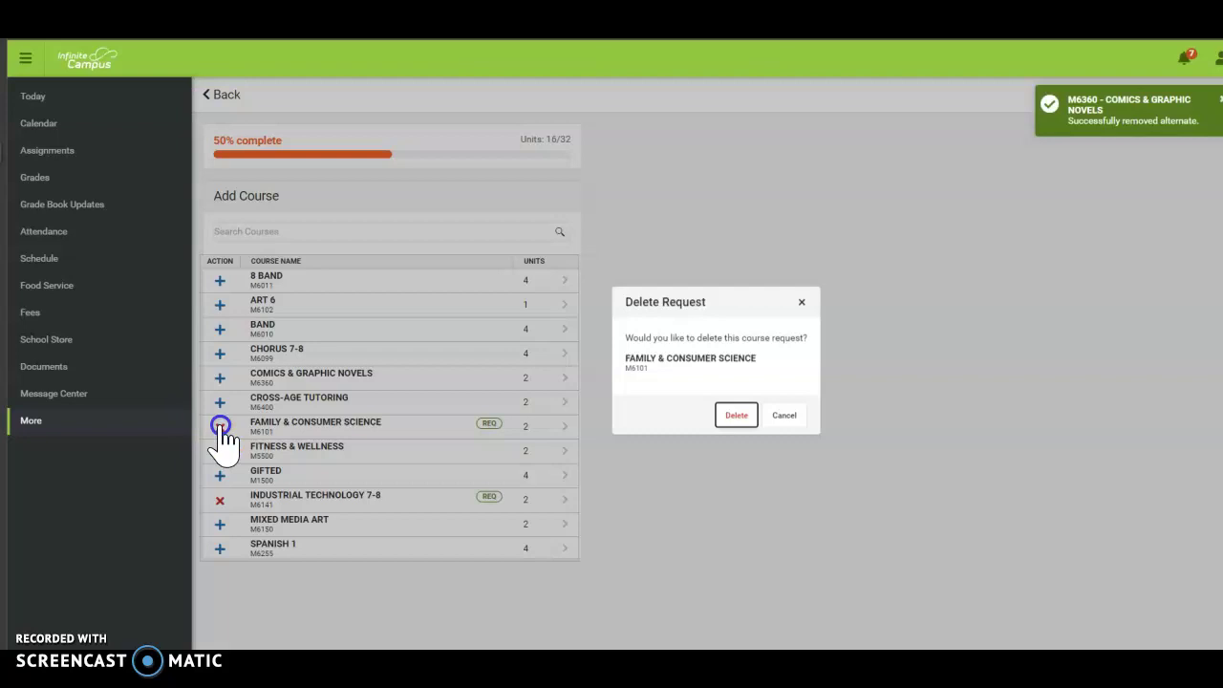
click(735, 421)
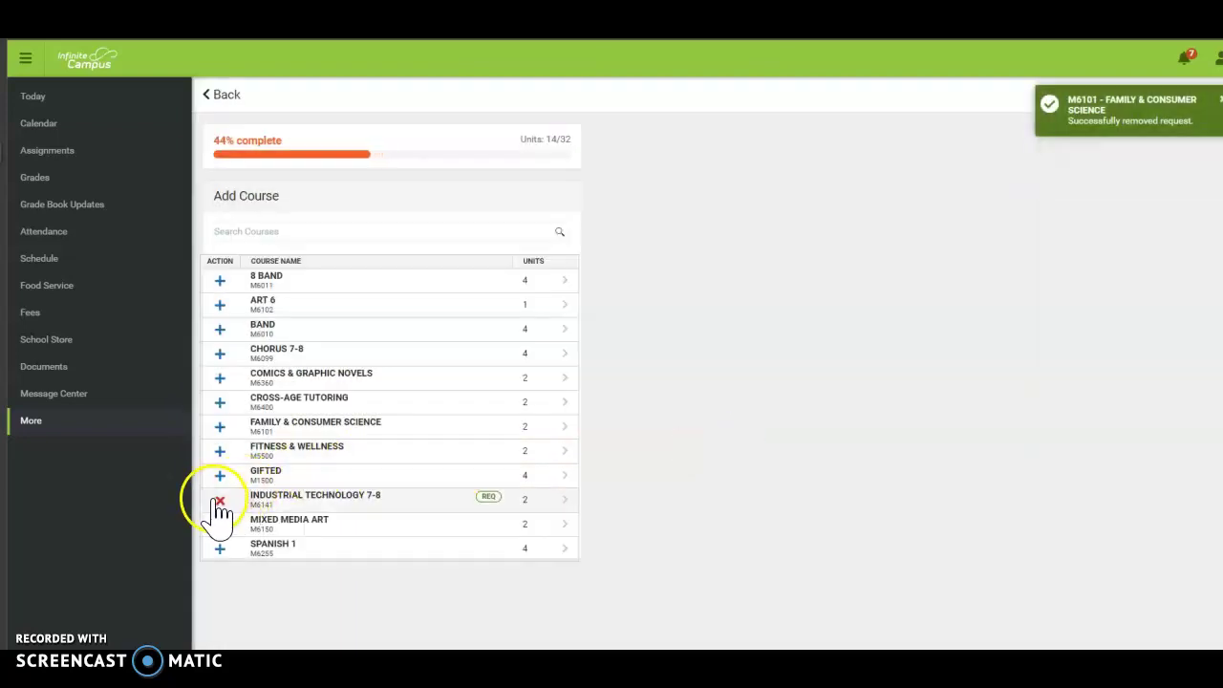
click(220, 501)
click(737, 422)
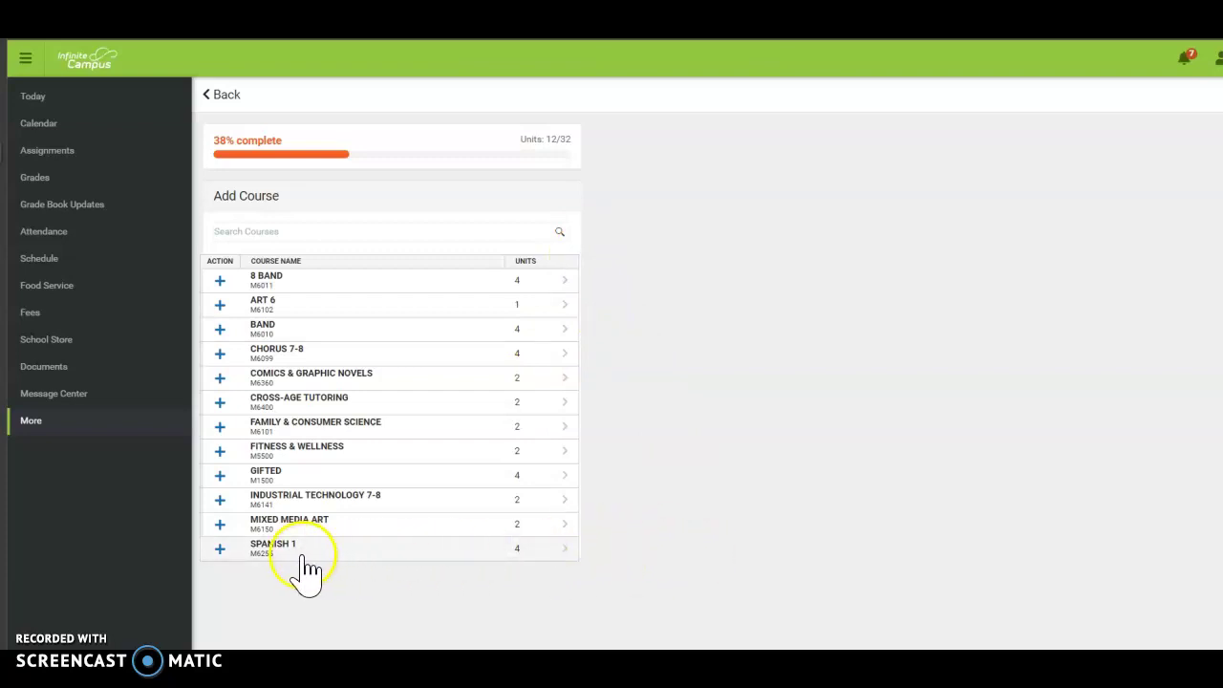
- Read the course details of Spanish 1 and Family & Consumer Science
click(564, 552)
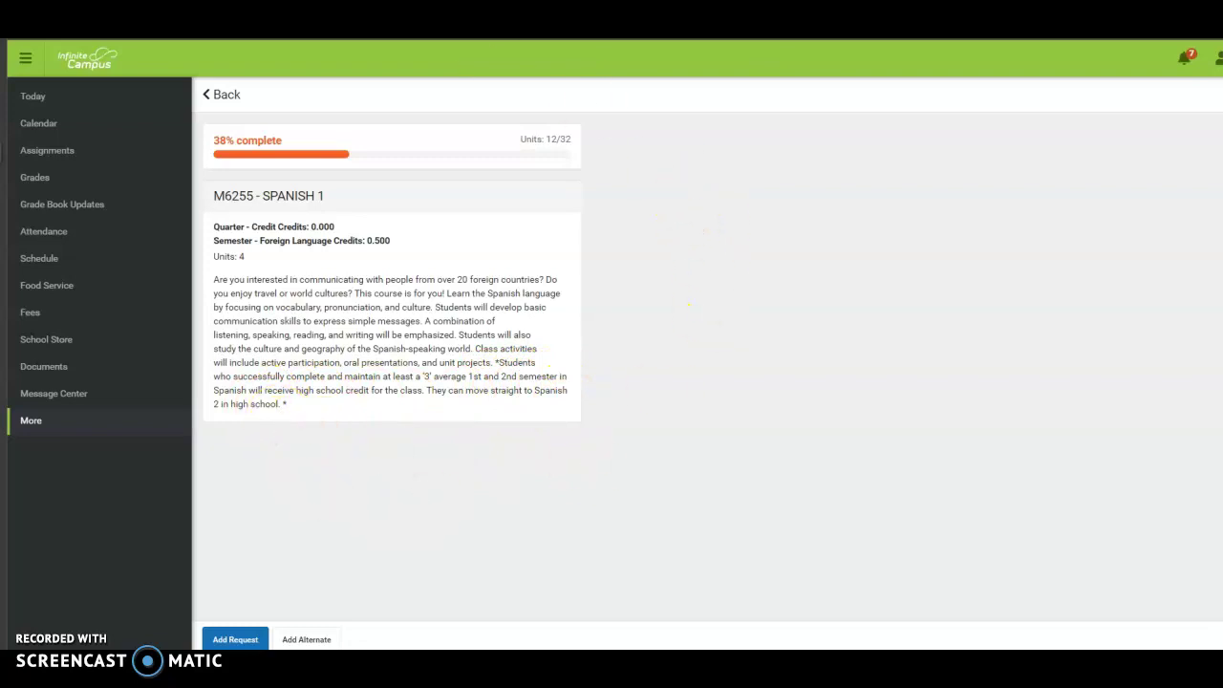
click(225, 99)
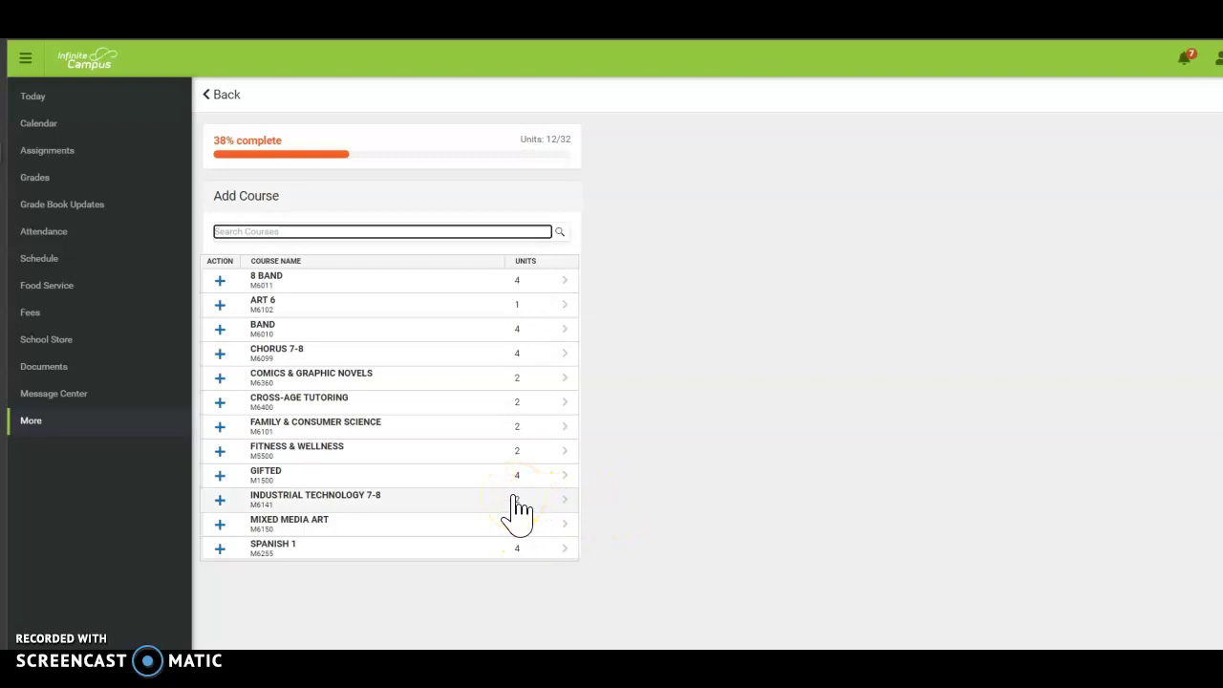
click(566, 426)
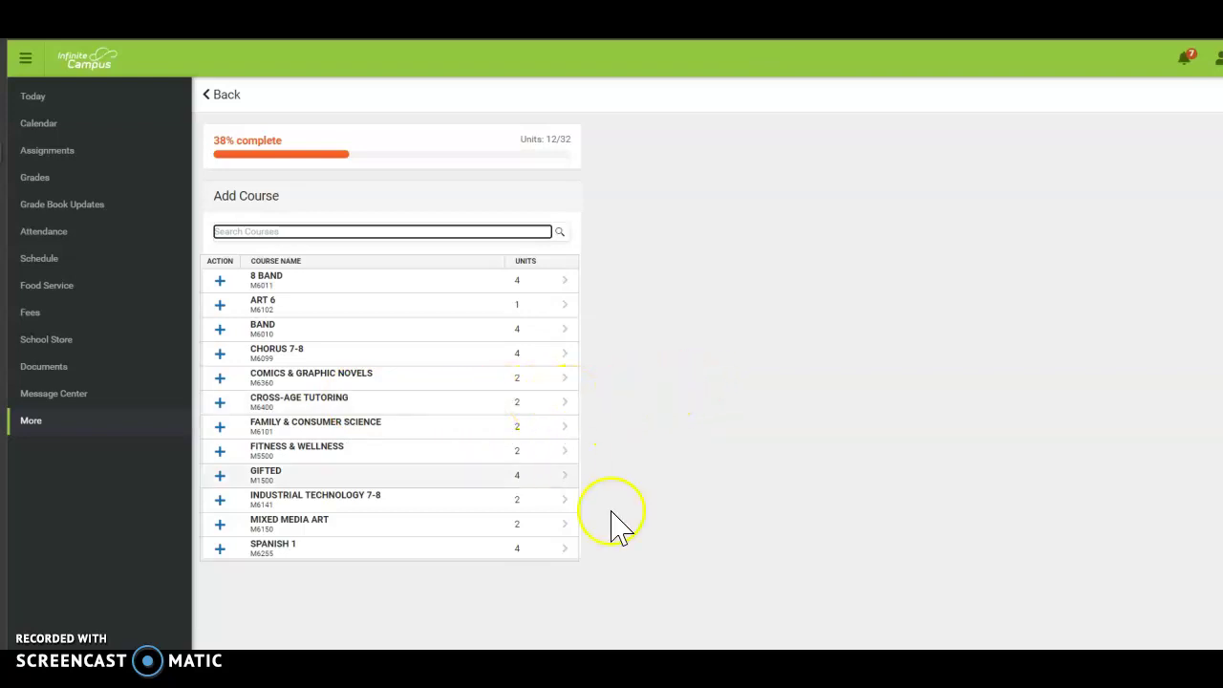
- Add Spanish 1 as a course request
click(220, 550)
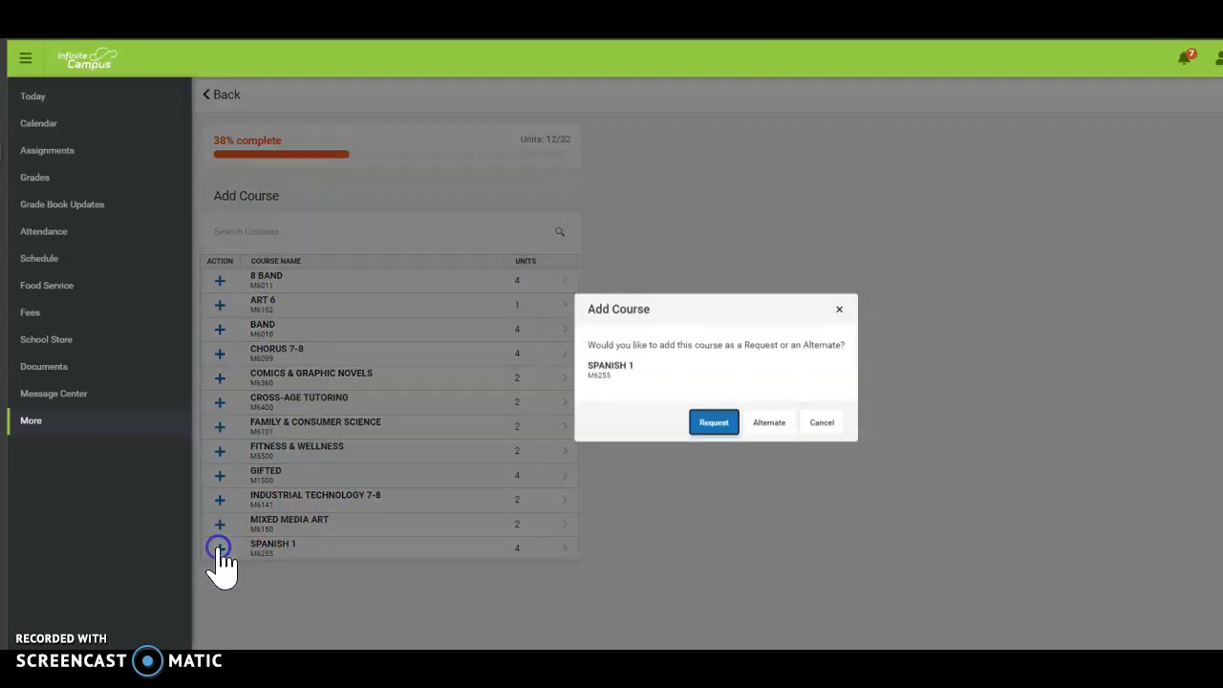
click(710, 423)
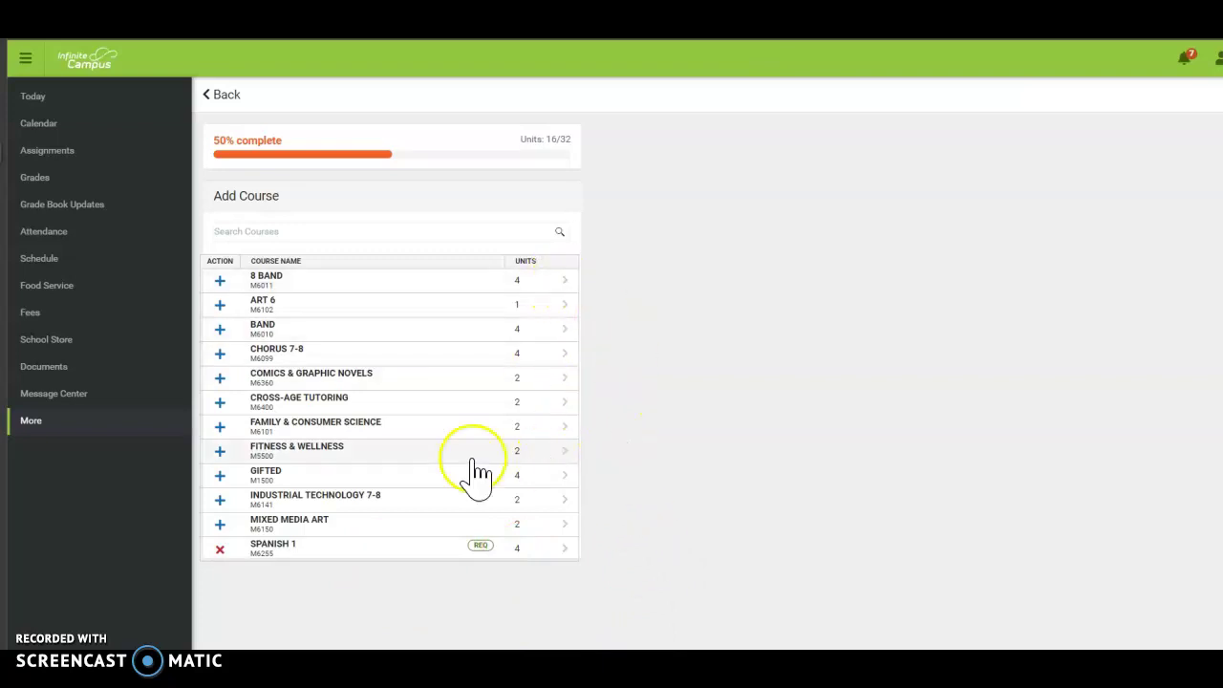
- Add Family & Consumer Science as a request and remove that request again
click(219, 427)
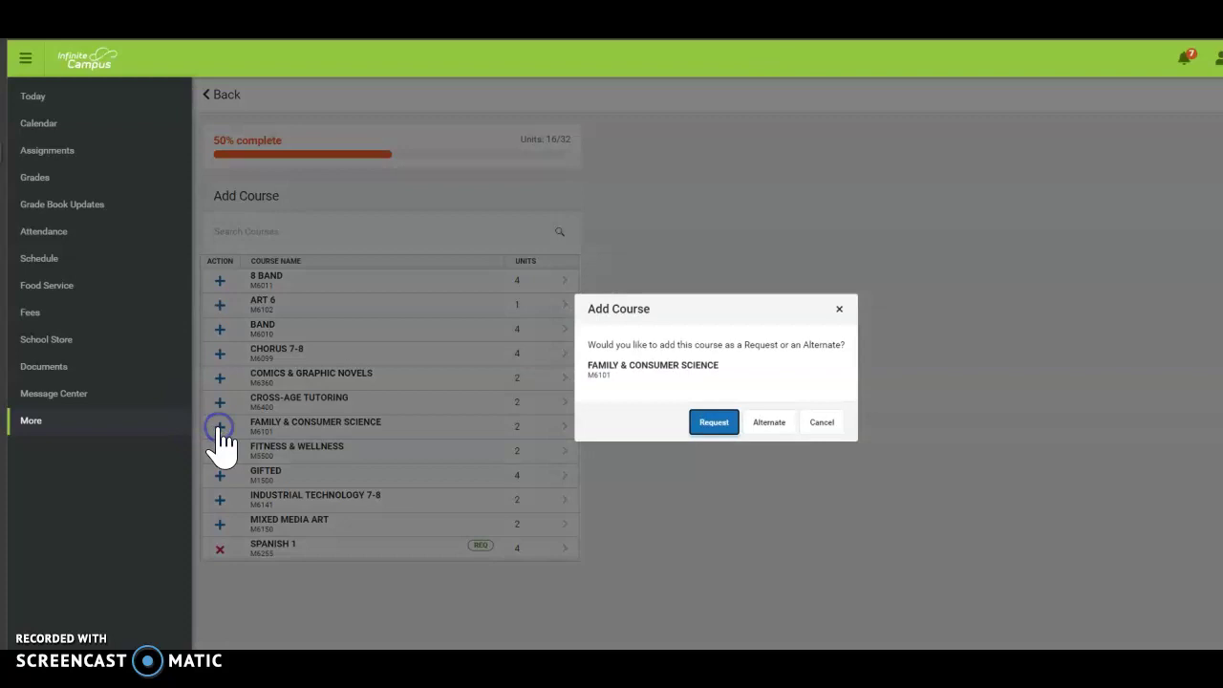
click(712, 423)
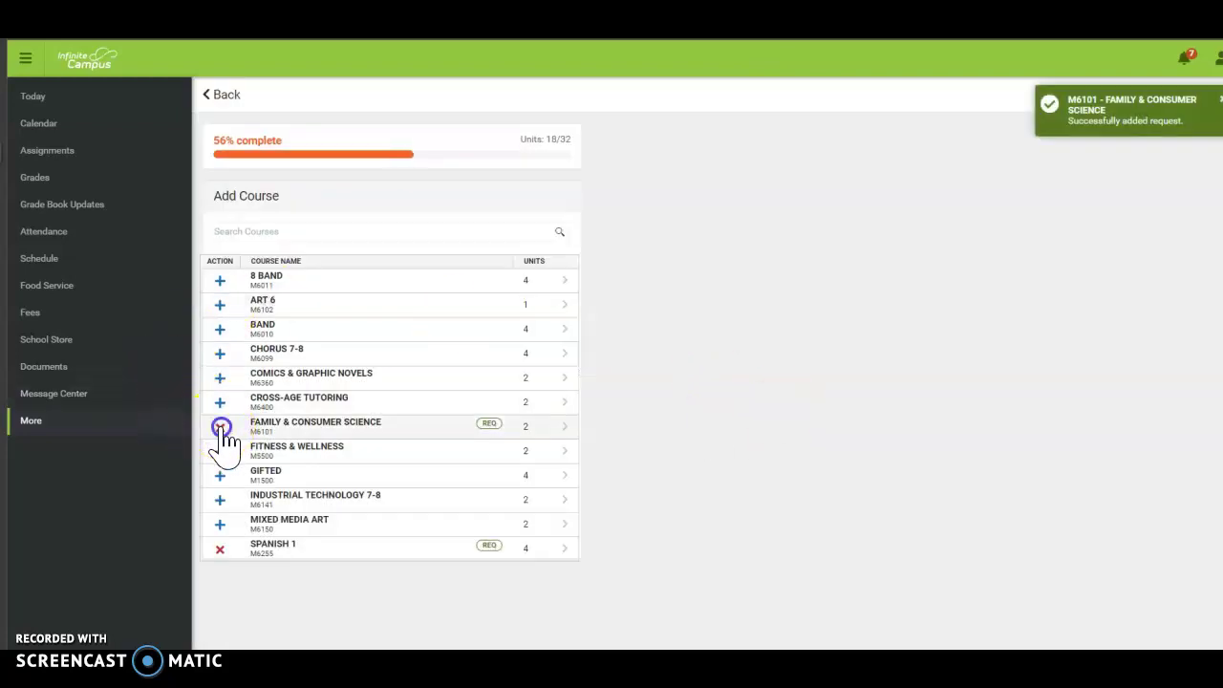
click(221, 427)
click(732, 424)
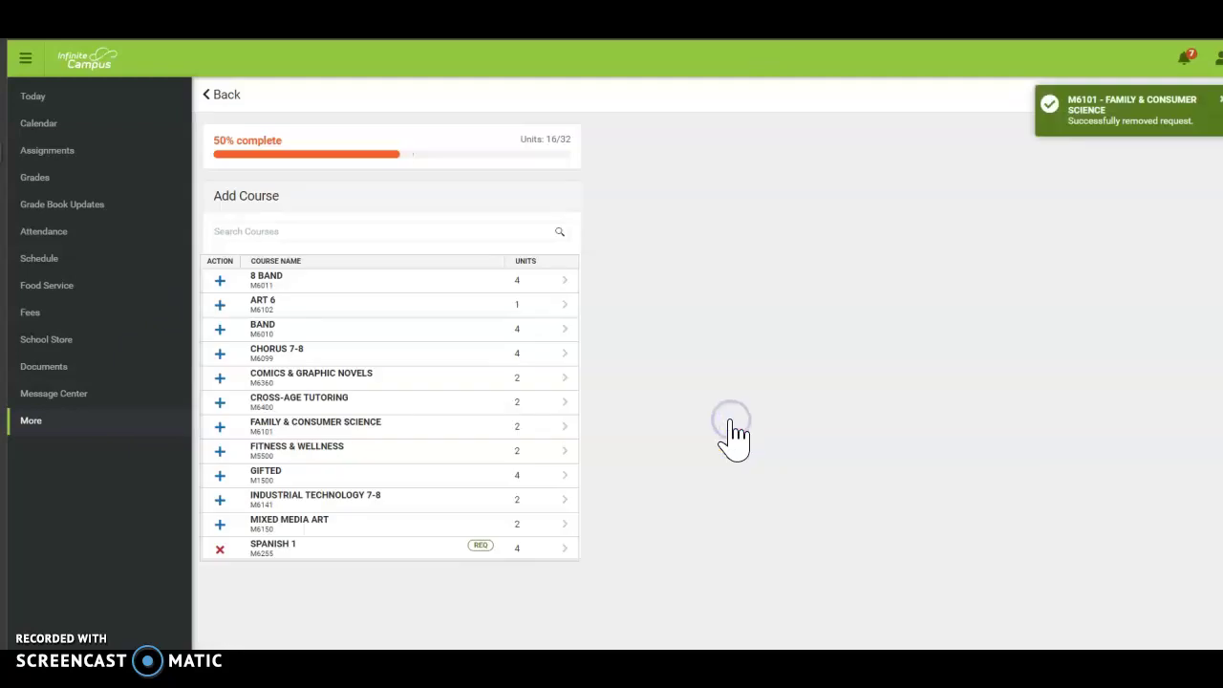
- Add Family & Consumer Science and Fitness & Wellness as alternate courses
click(220, 427)
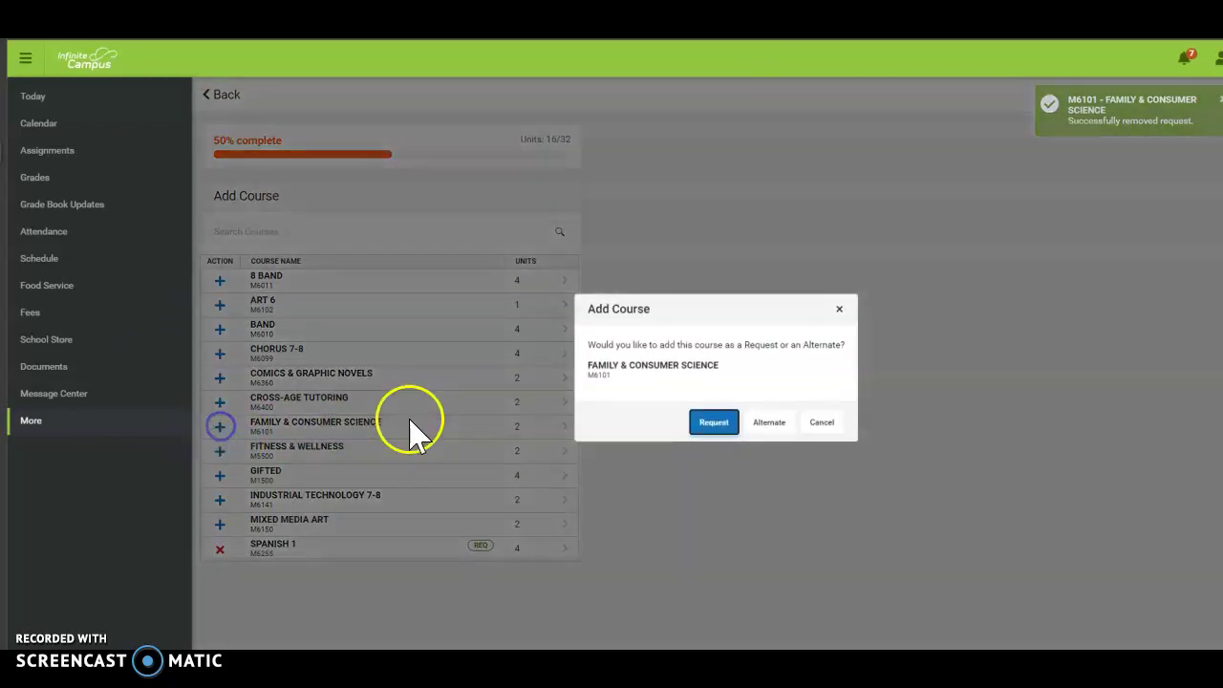
click(774, 423)
click(221, 453)
click(764, 422)
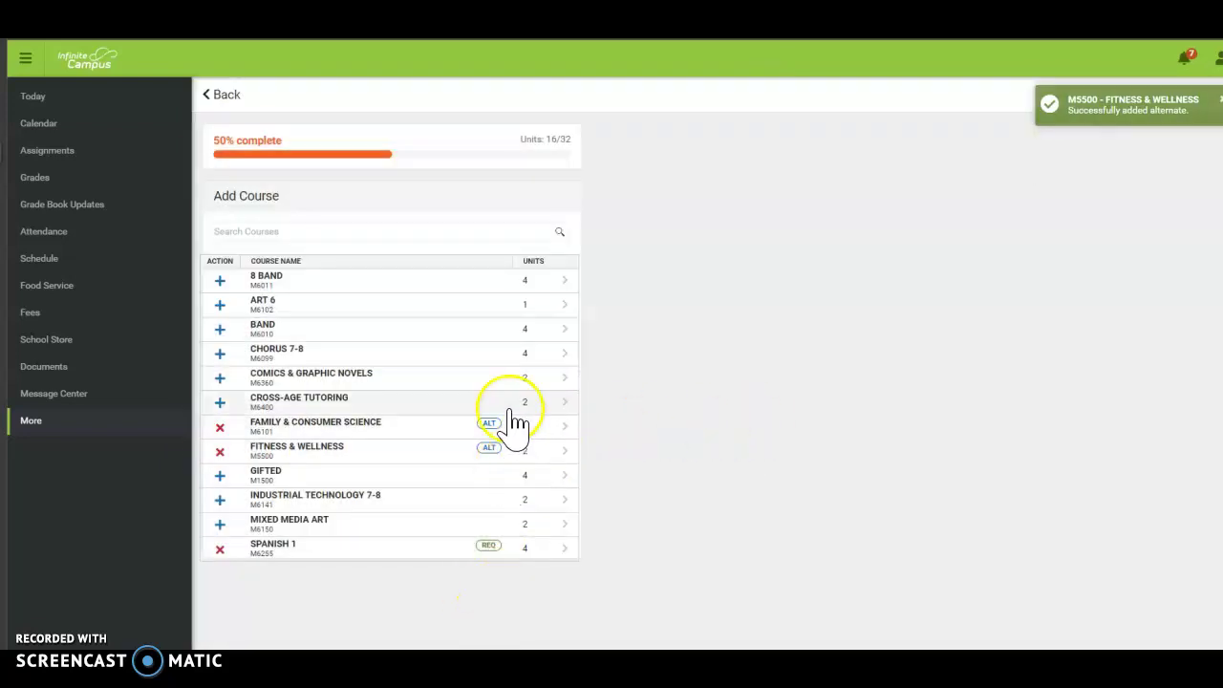
- Delete the Family & Consumer Science and Fitness & Wellness alternates and the Spanish 1 request from the course selections
click(219, 427)
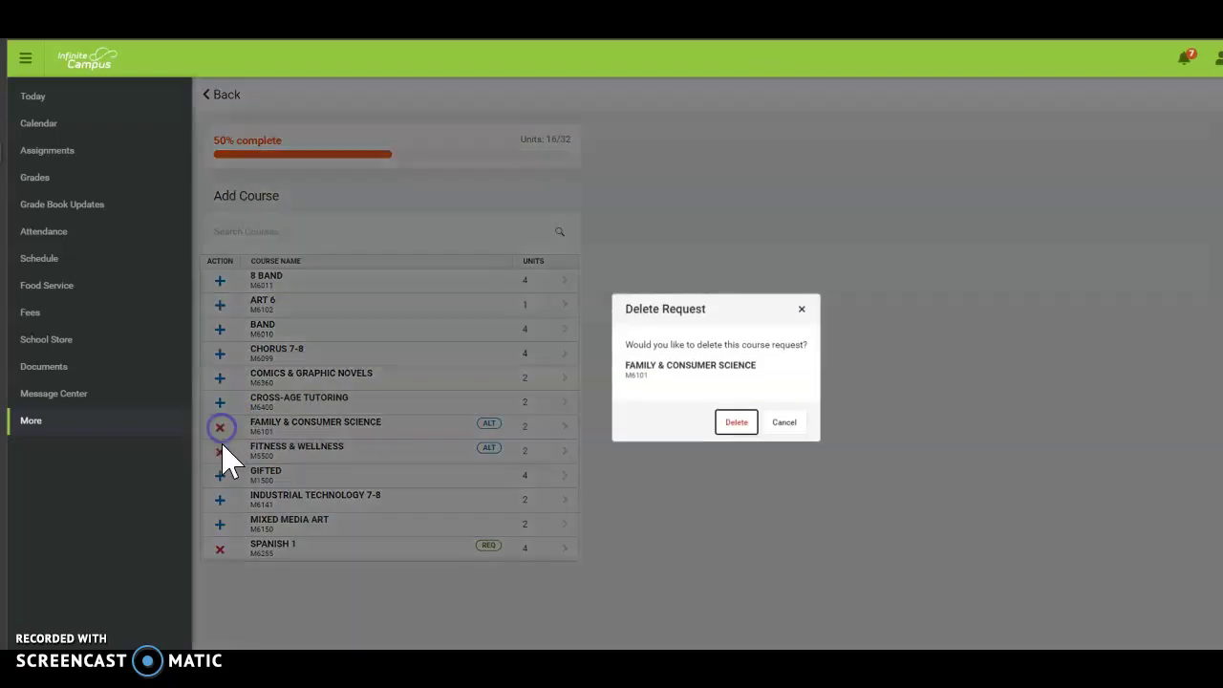
click(737, 423)
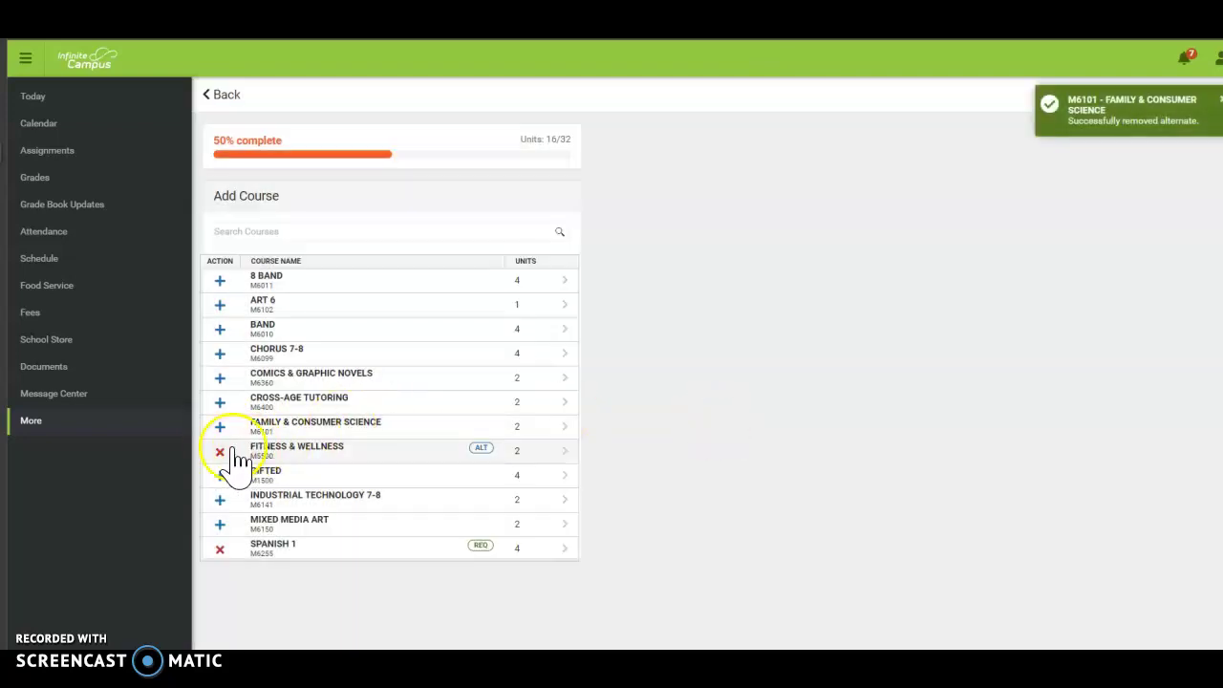
click(220, 452)
click(736, 423)
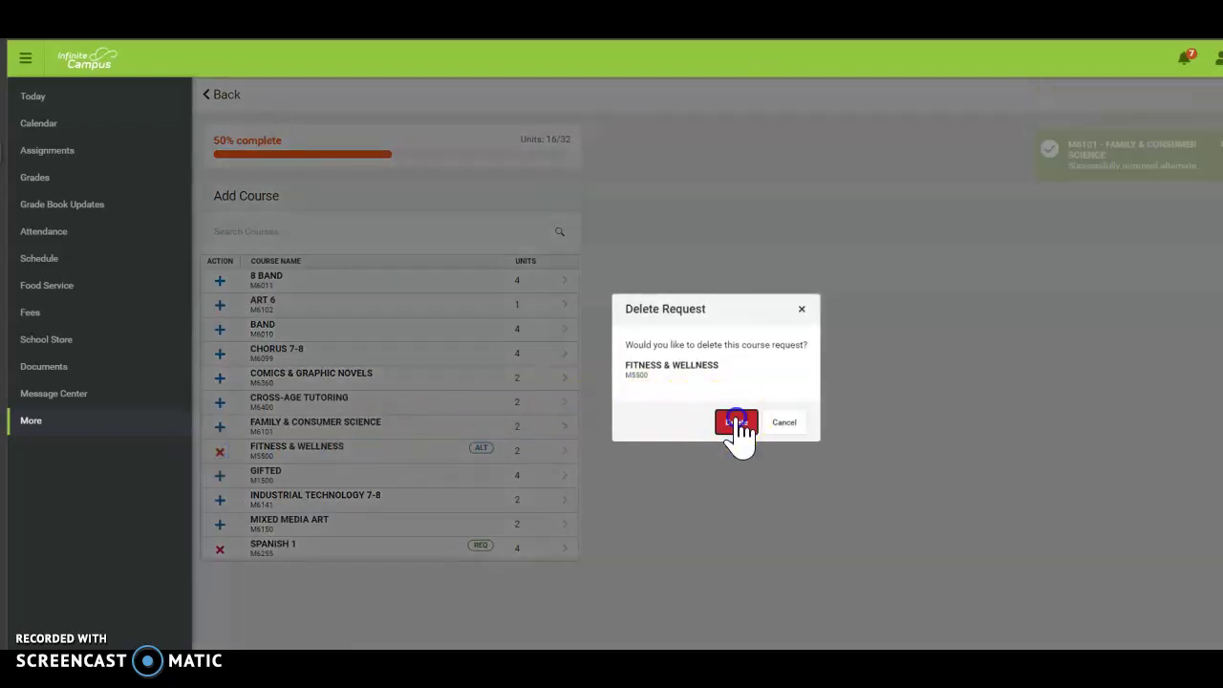
click(219, 549)
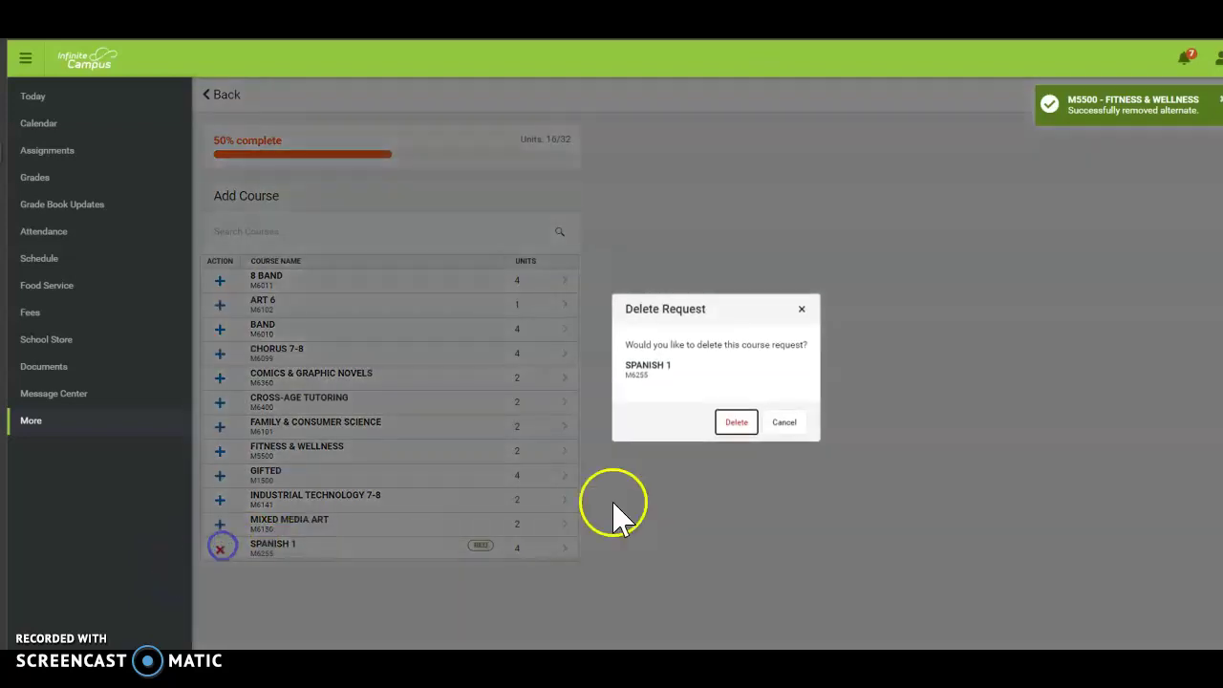
click(737, 422)
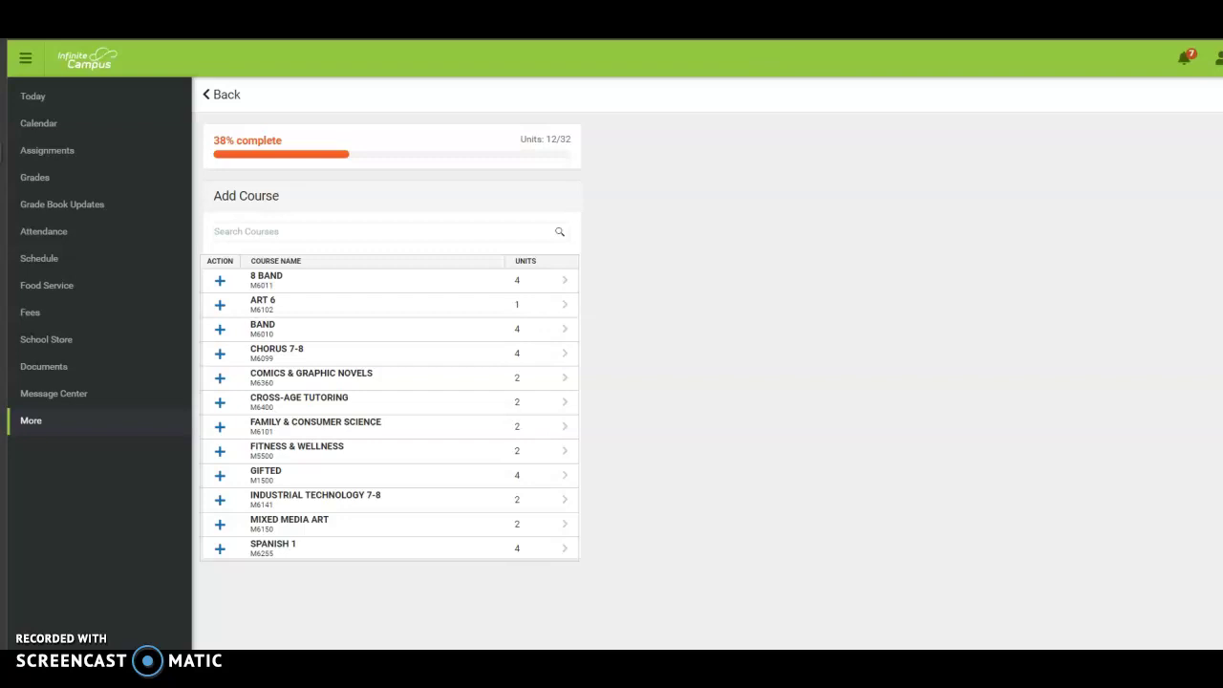
- Add Family & Consumer Science and Comics & Graphic Novels as course requests
click(219, 429)
click(710, 426)
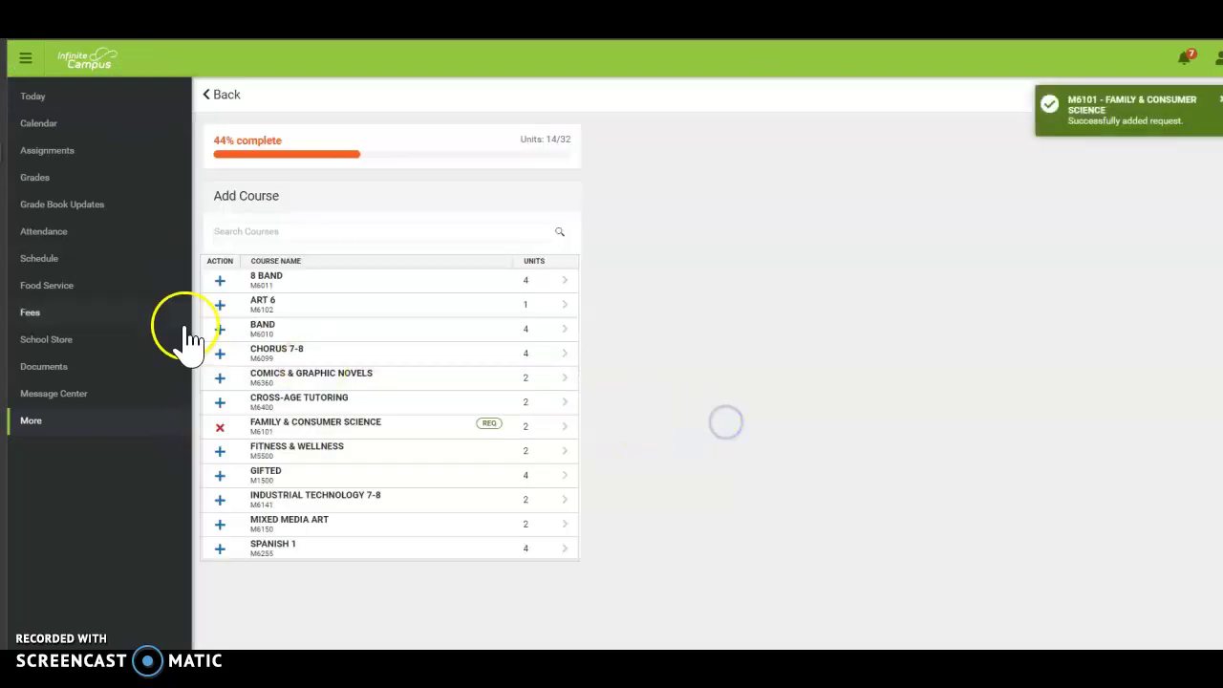
click(220, 379)
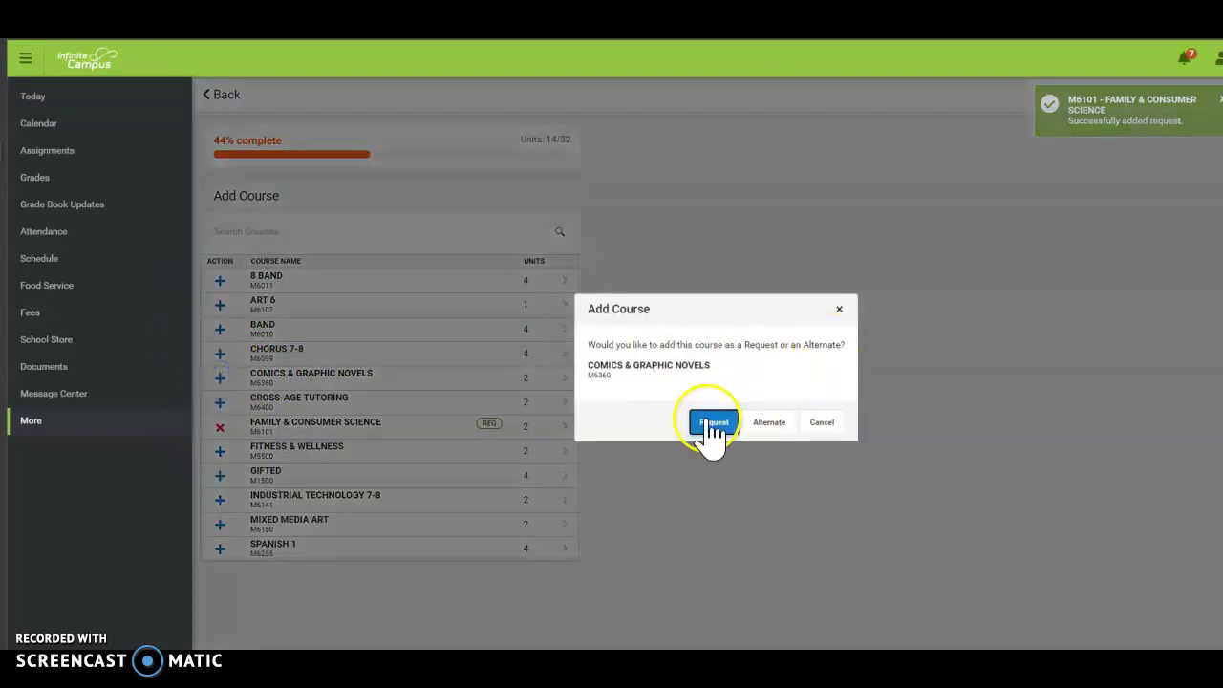
click(708, 422)
- Add Industrial Technology 7-8 as an alternate course and leave the Add Course list
click(220, 499)
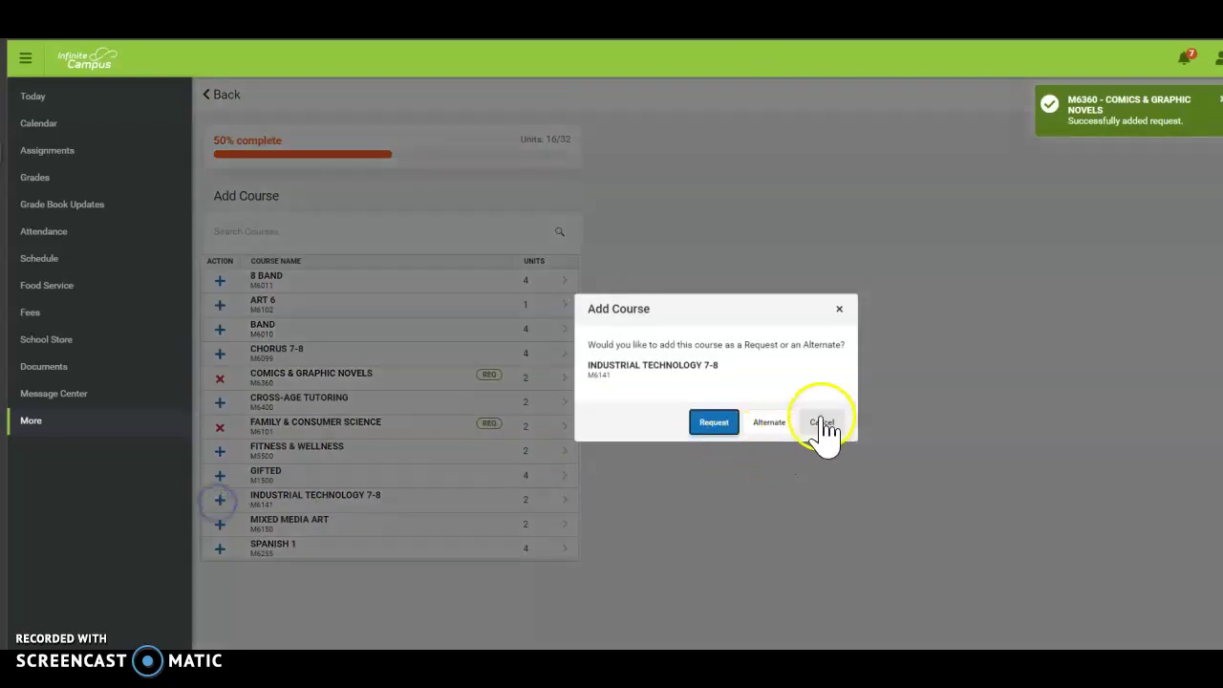
click(781, 420)
click(227, 94)
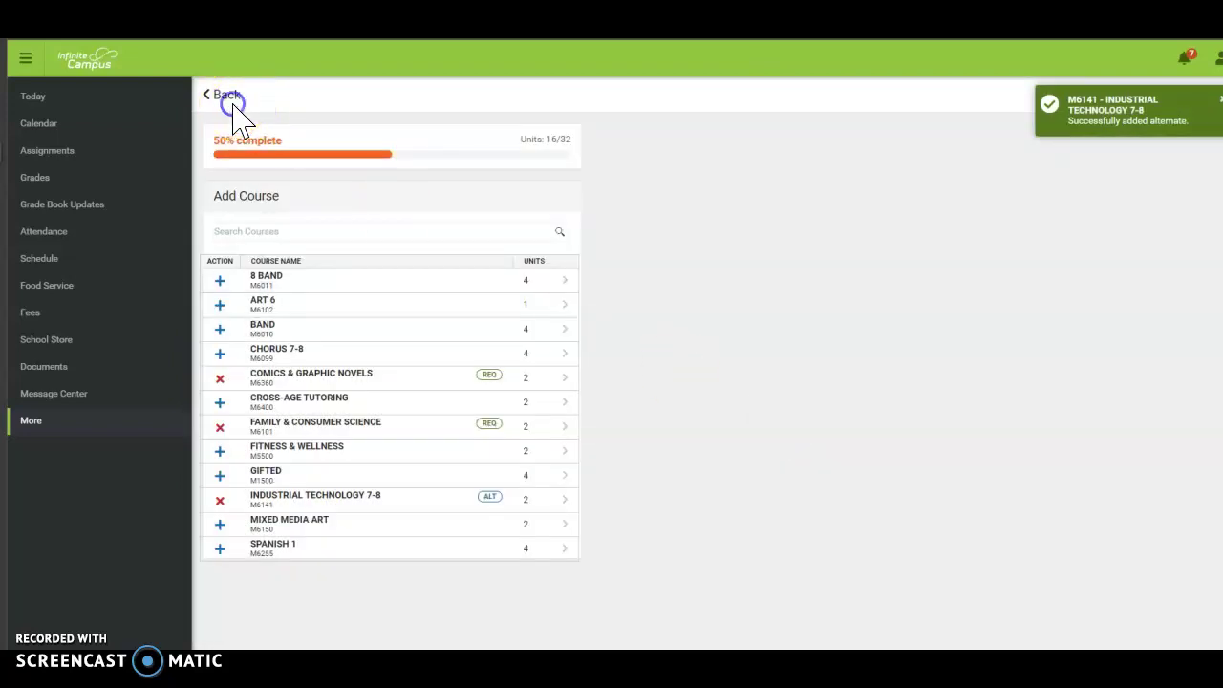